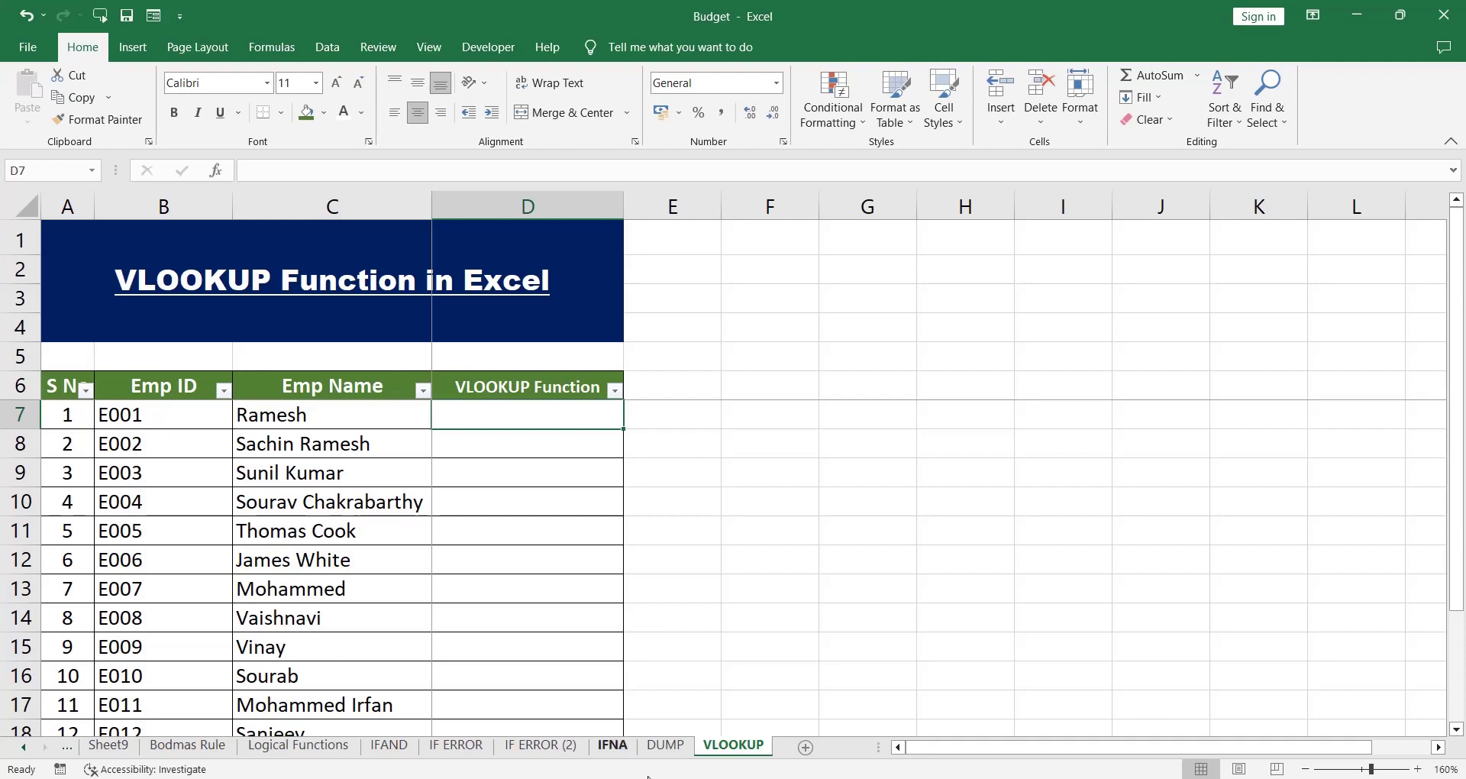
# Review the DUMP sheet data and the Emp Name column, then move to cell D7.
pyautogui.click(679, 746)
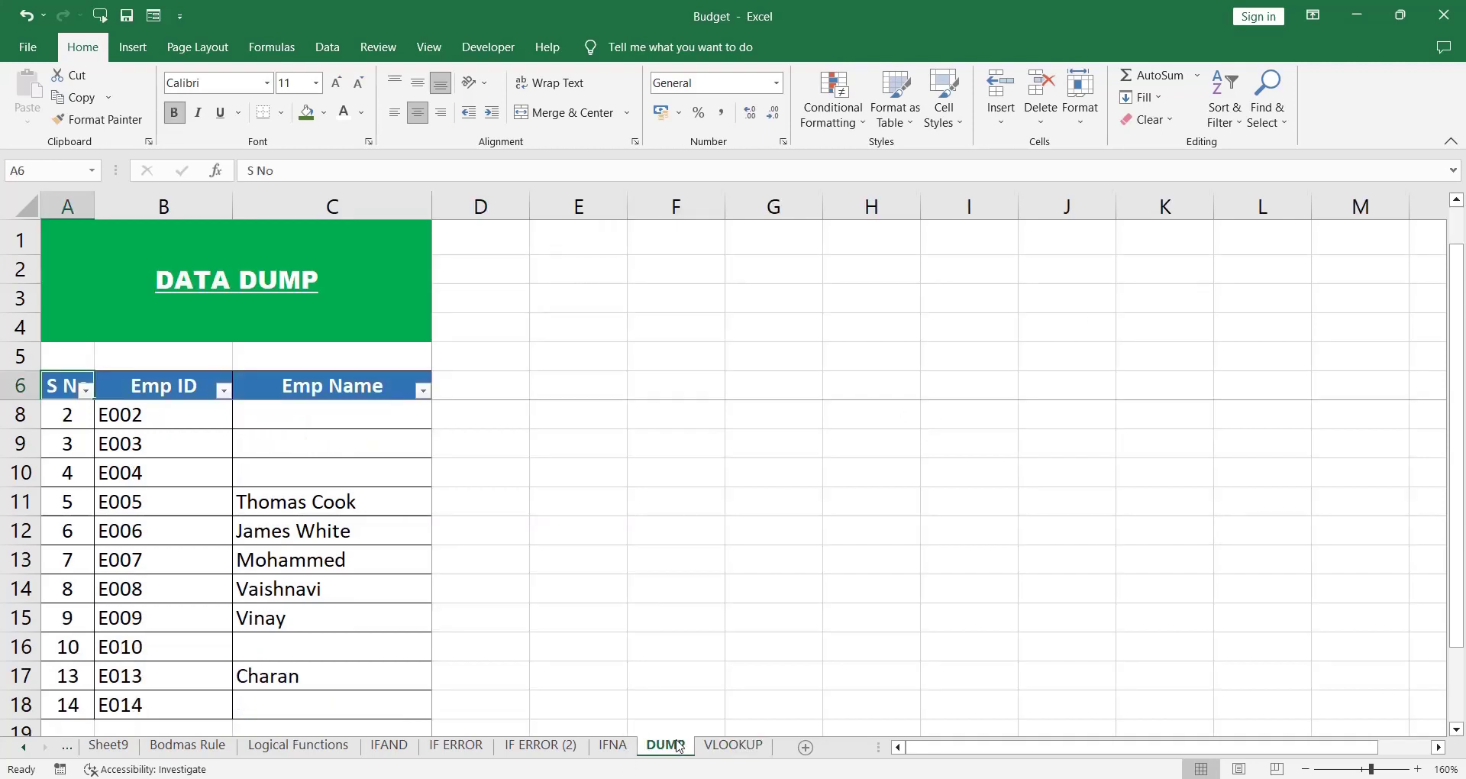
pyautogui.click(730, 748)
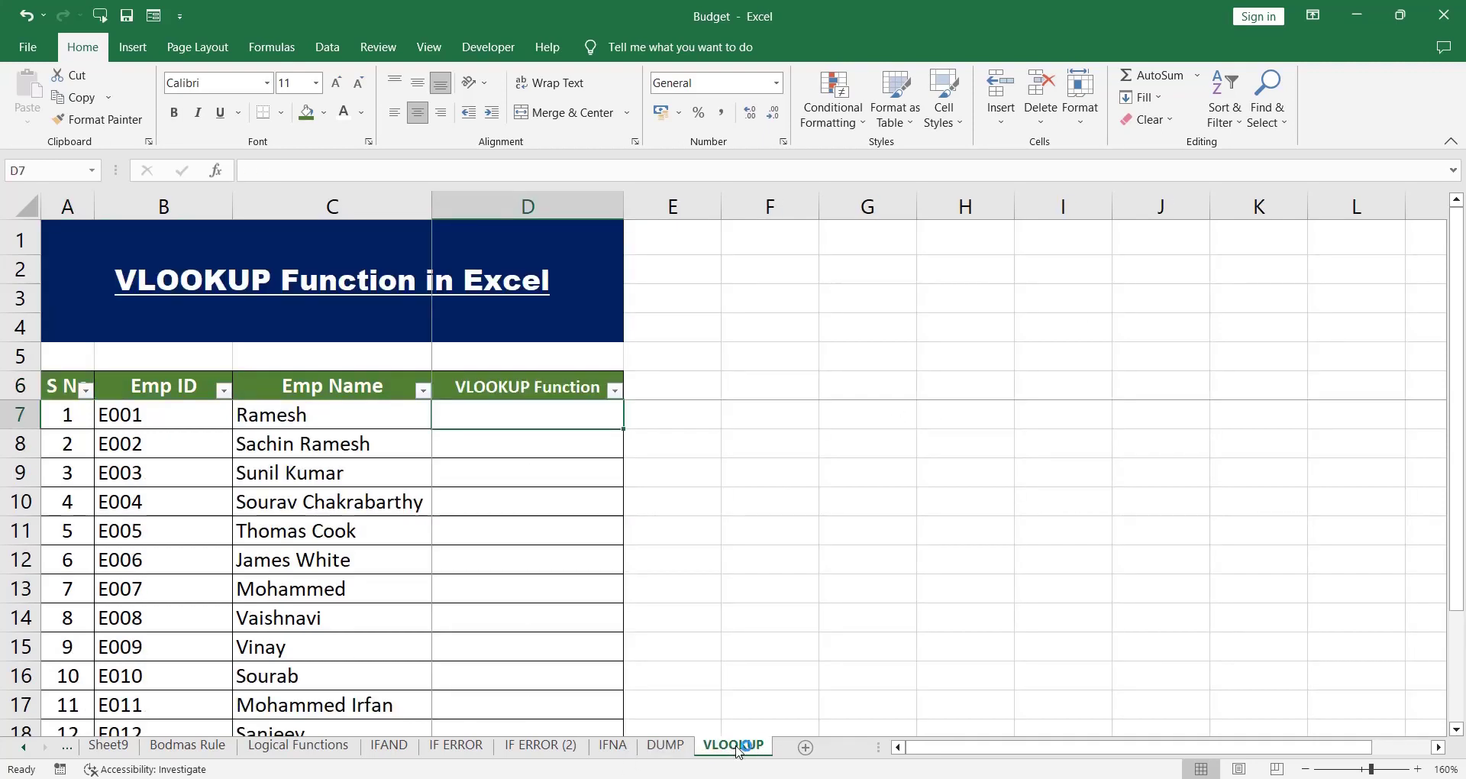
pyautogui.click(333, 396)
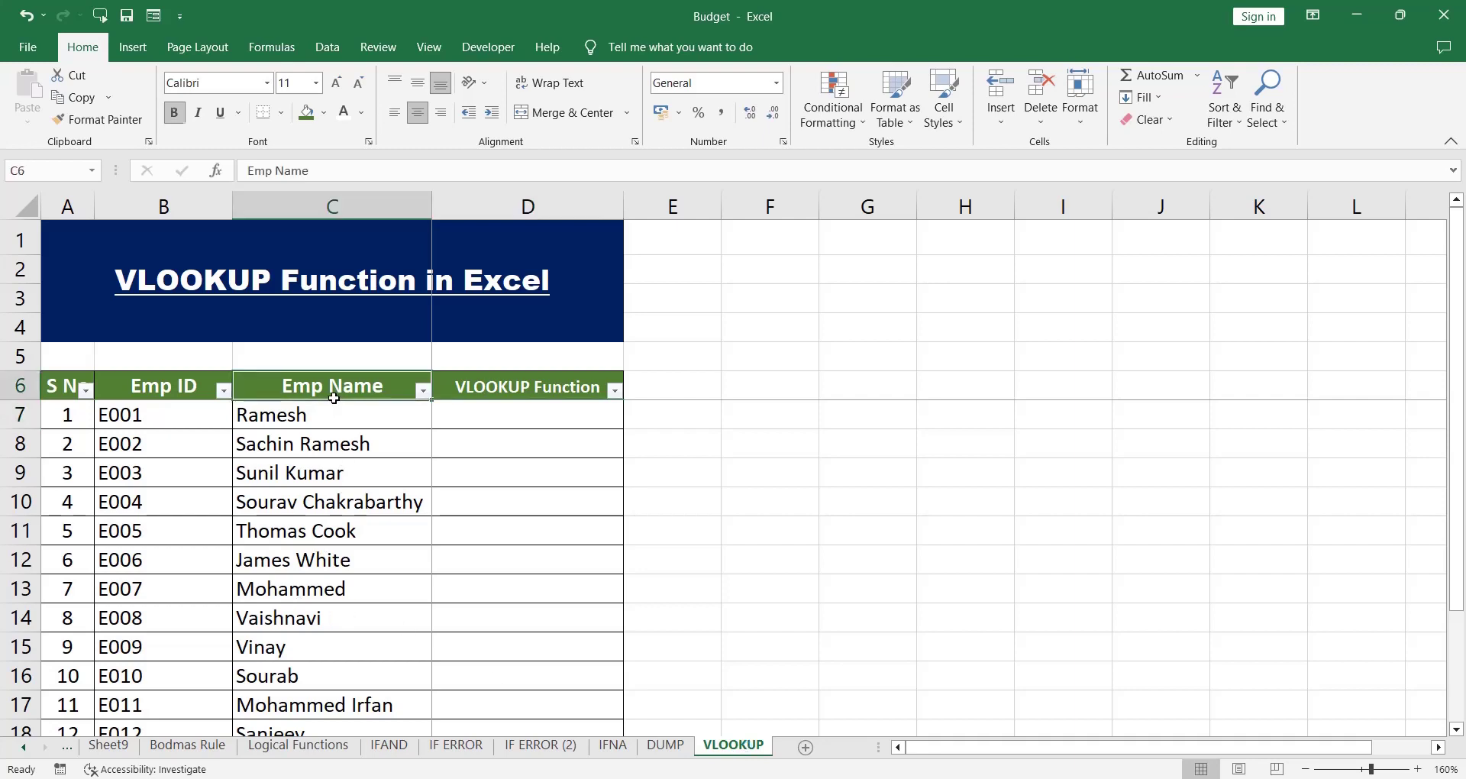
pyautogui.hotkey('ctrl', 'shift', 'Down')
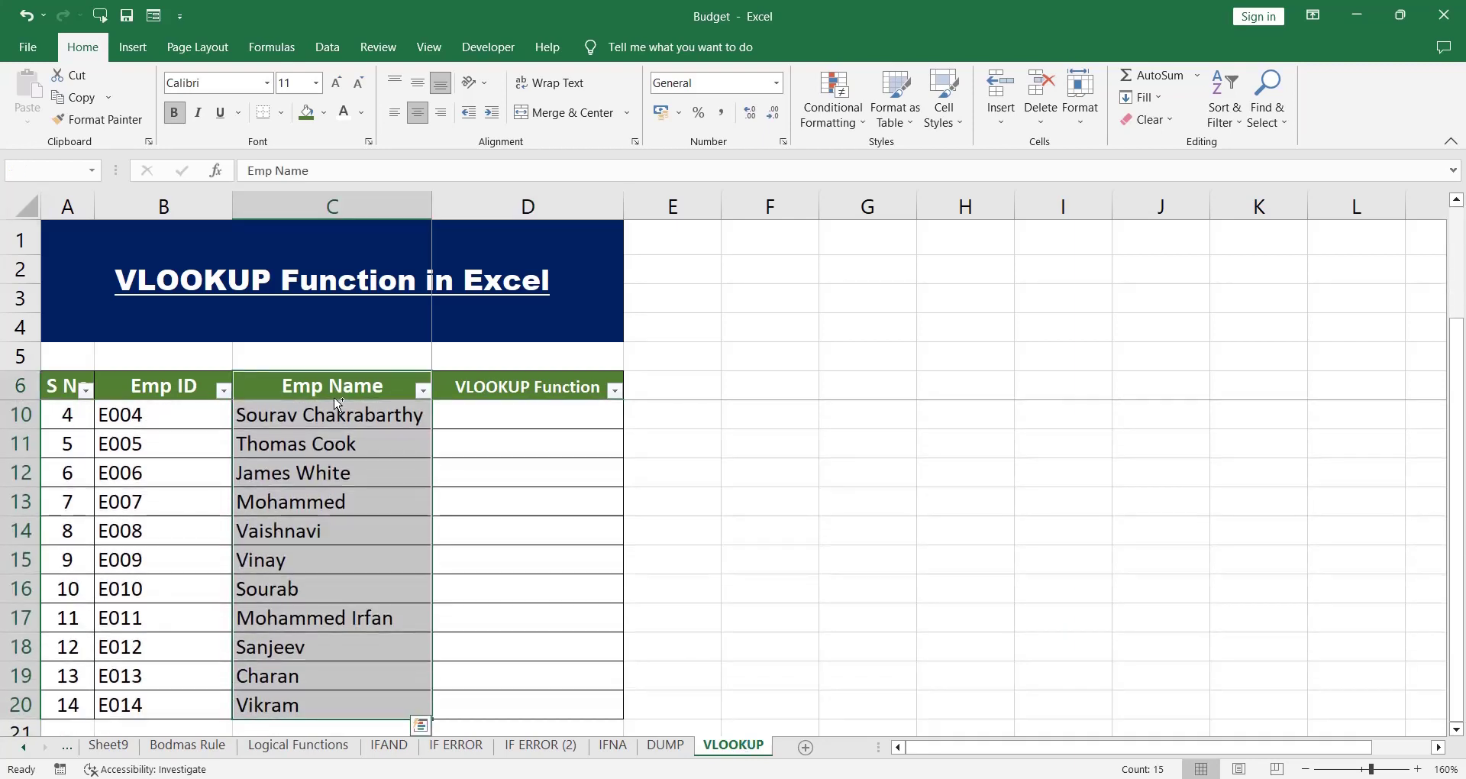
pyautogui.click(336, 400)
pyautogui.press('Right')
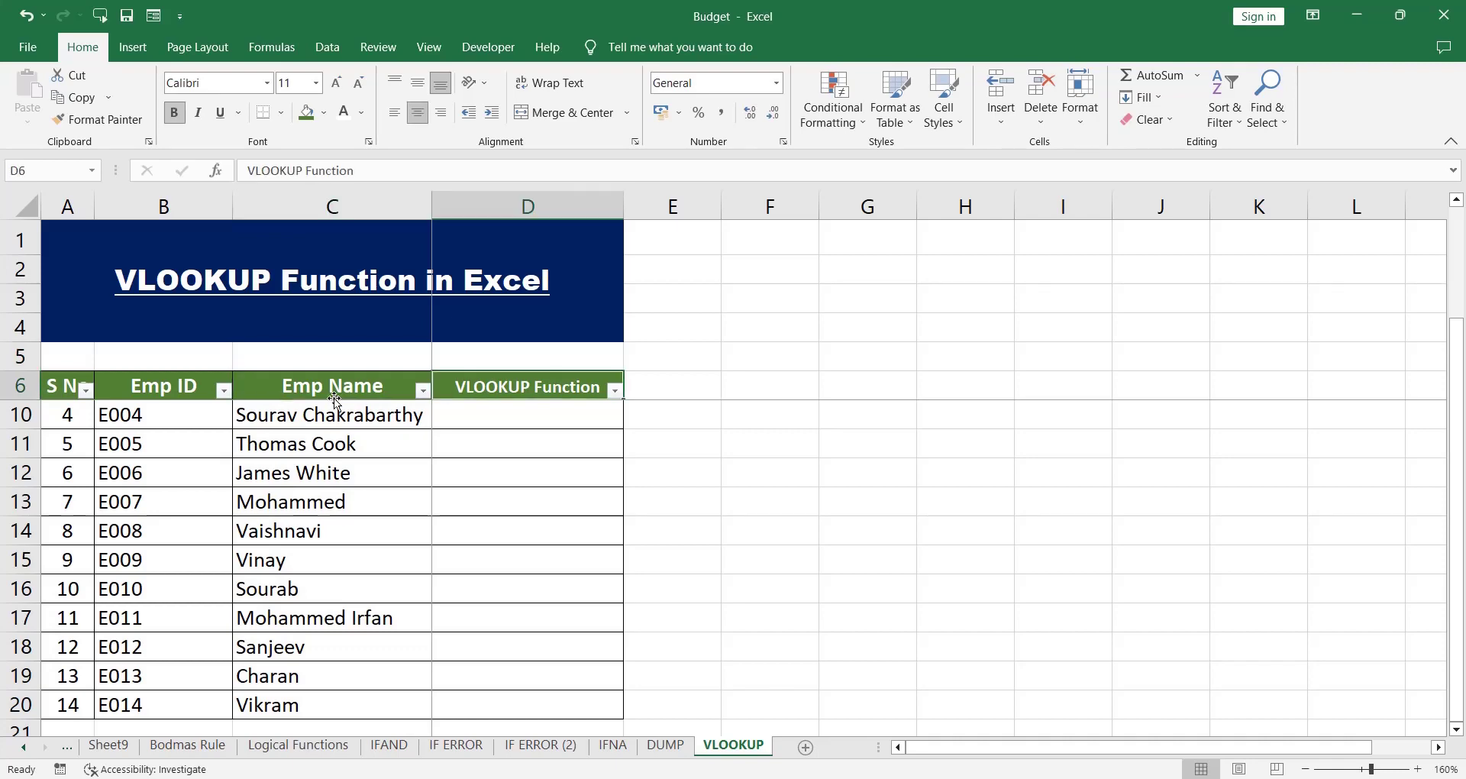
pyautogui.press('Down')
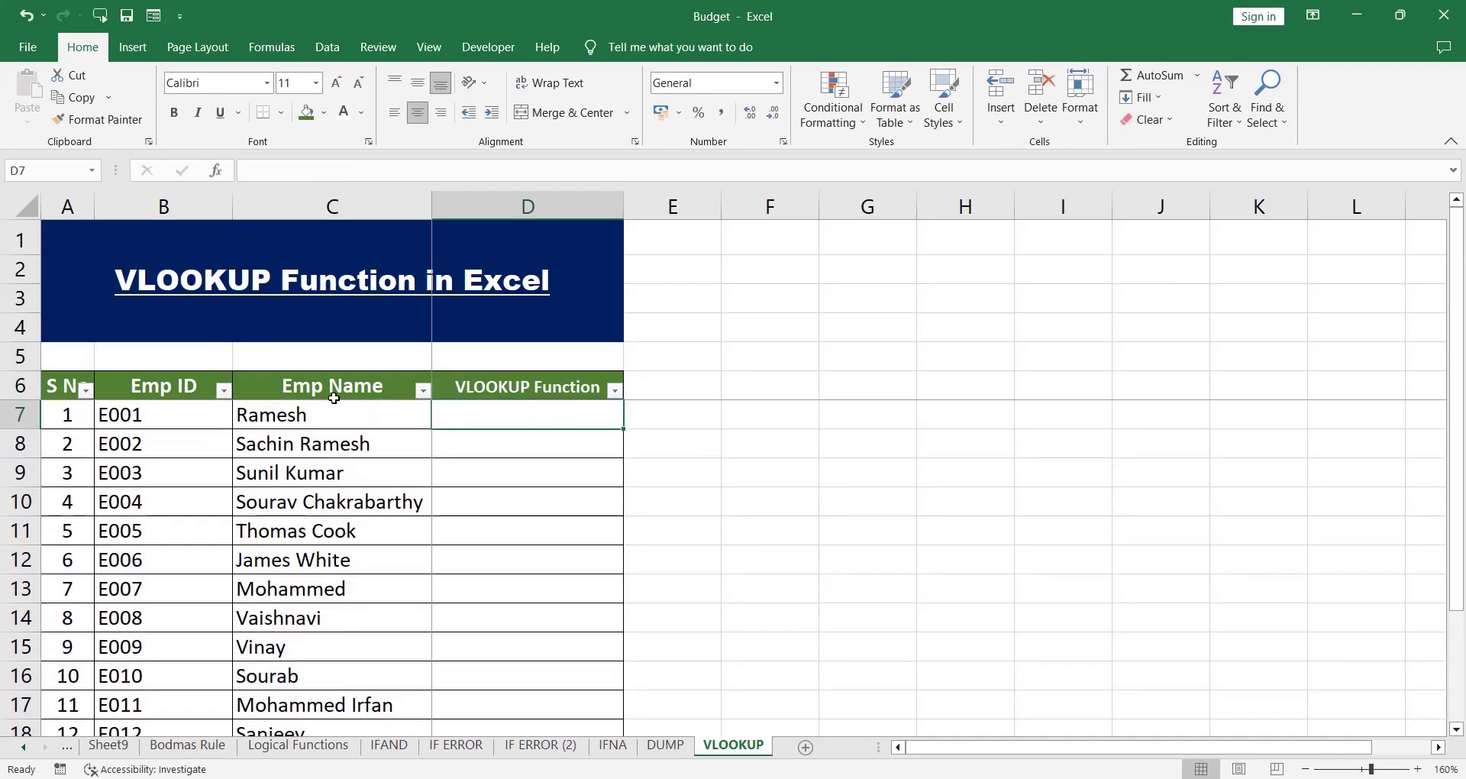
pyautogui.click(671, 751)
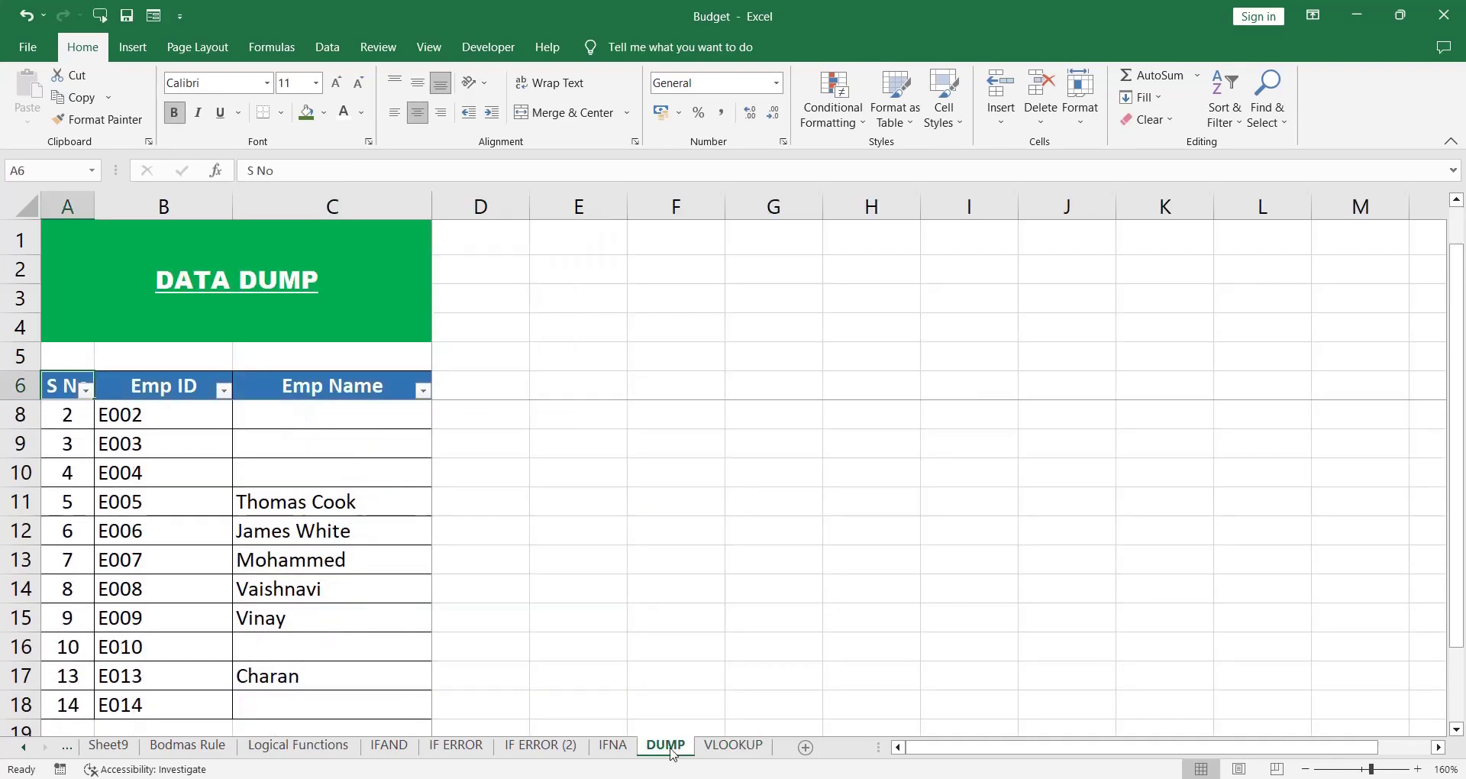
pyautogui.click(719, 746)
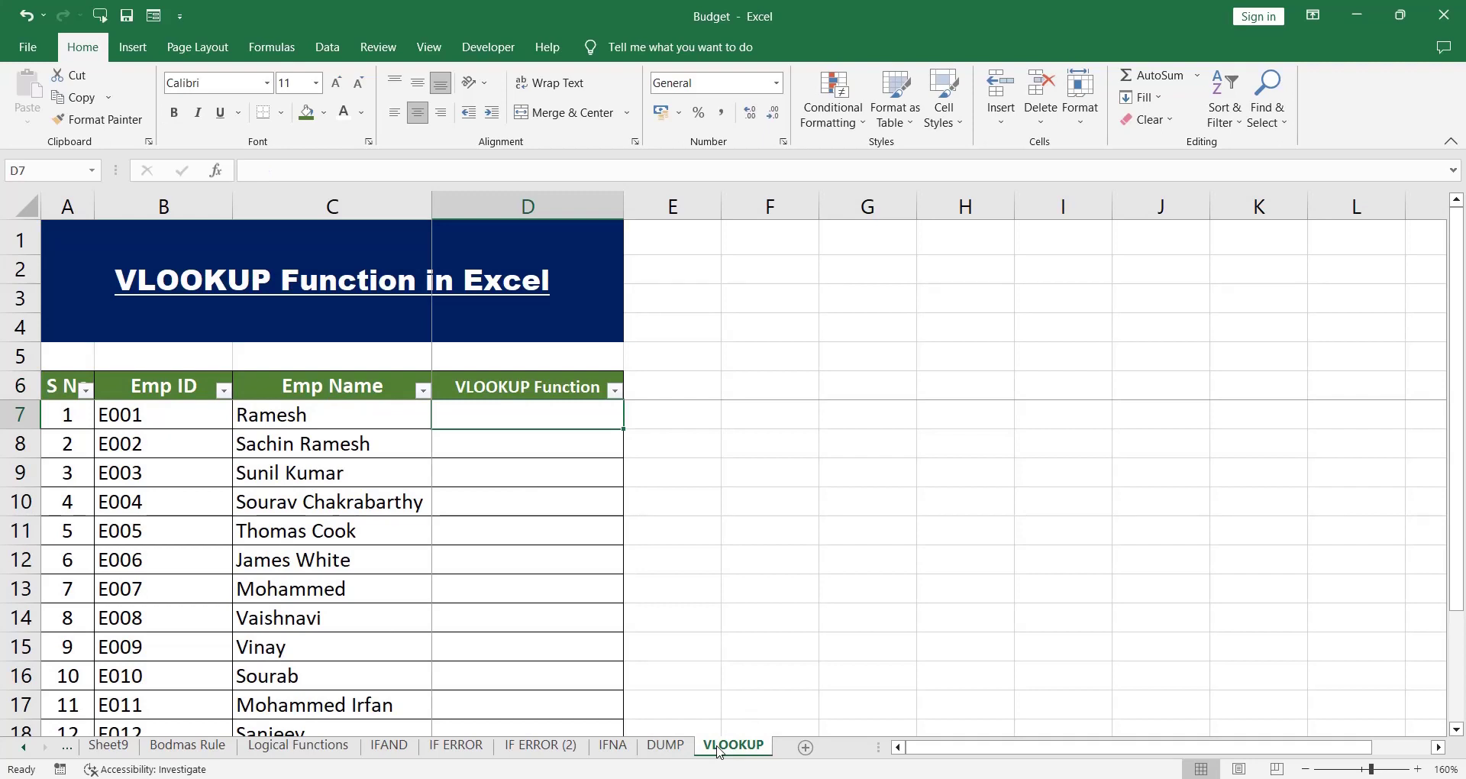
# Start =VLOOKUP( in D7 with B7's Emp ID as the lookup value.
pyautogui.write('=VLOOKUP')
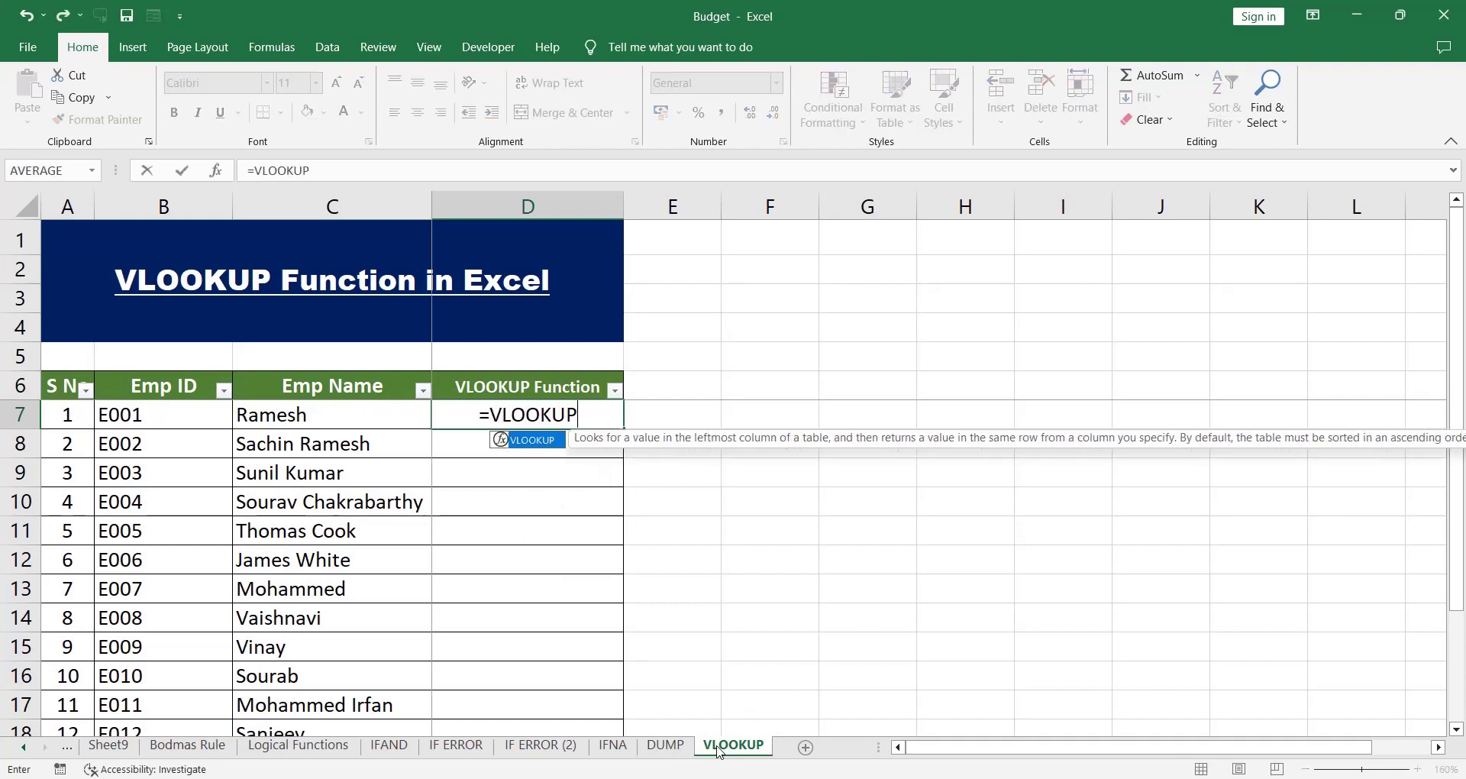
pyautogui.write('(')
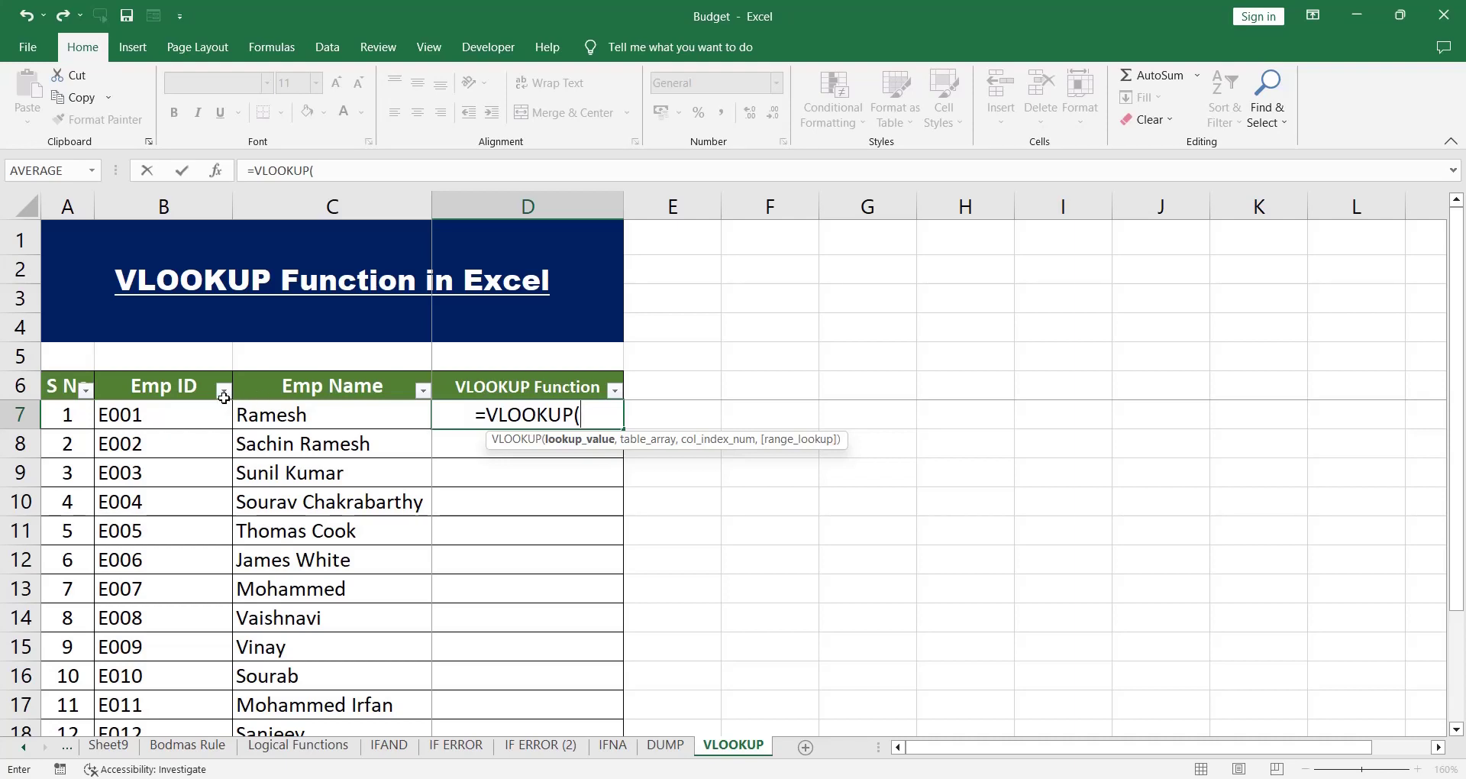
pyautogui.click(154, 415)
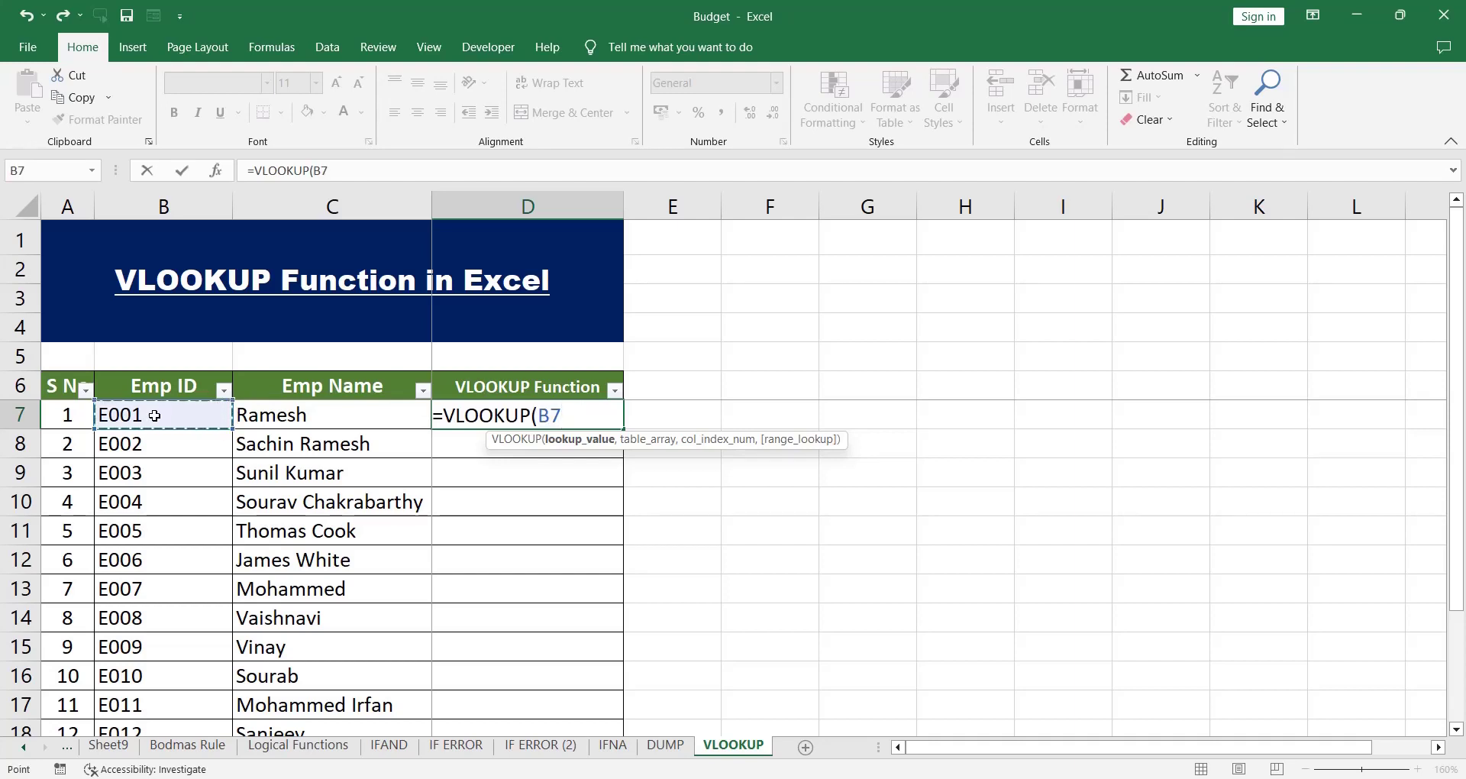
pyautogui.write(',')
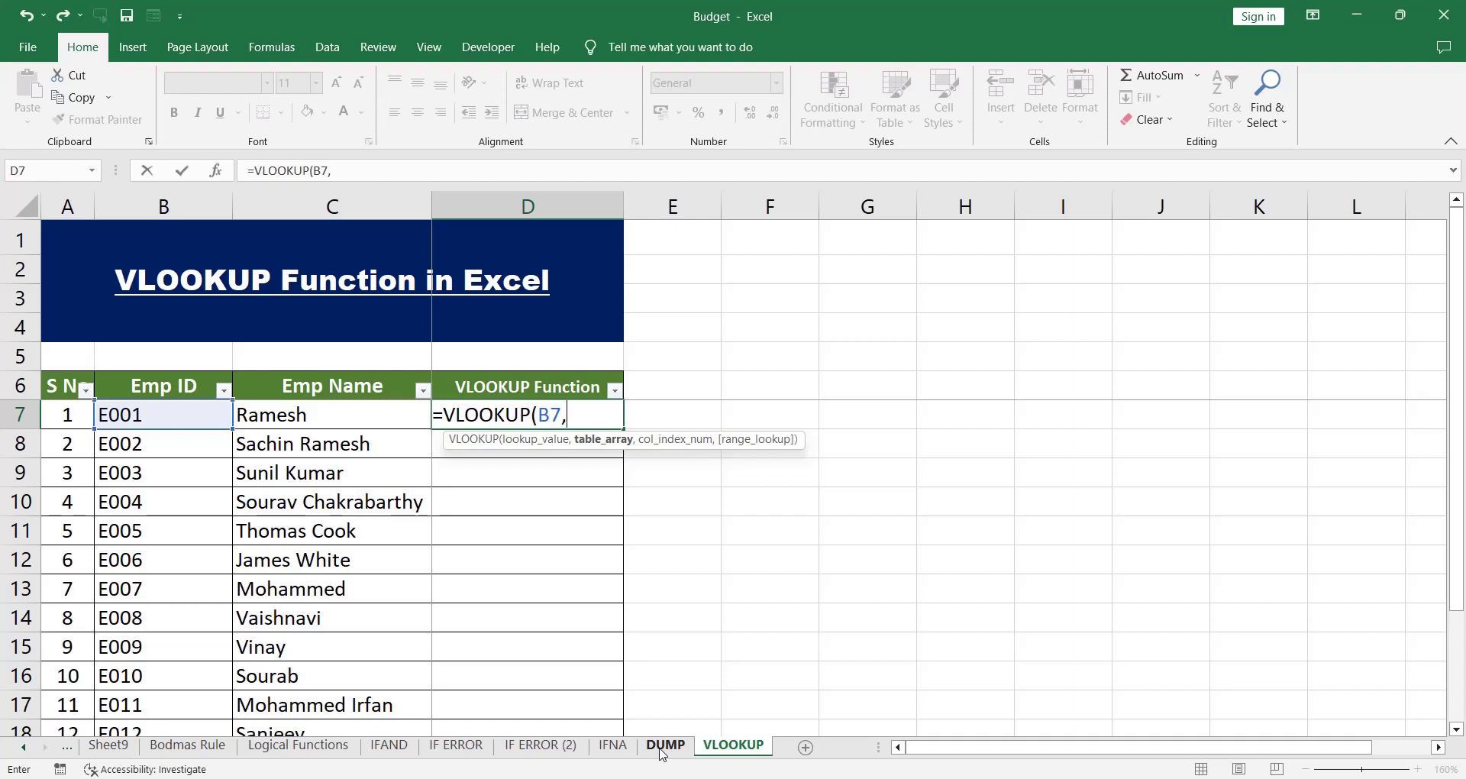
# Select DUMP!B6:C18 on the DUMP sheet as the formula's table array.
pyautogui.click(662, 748)
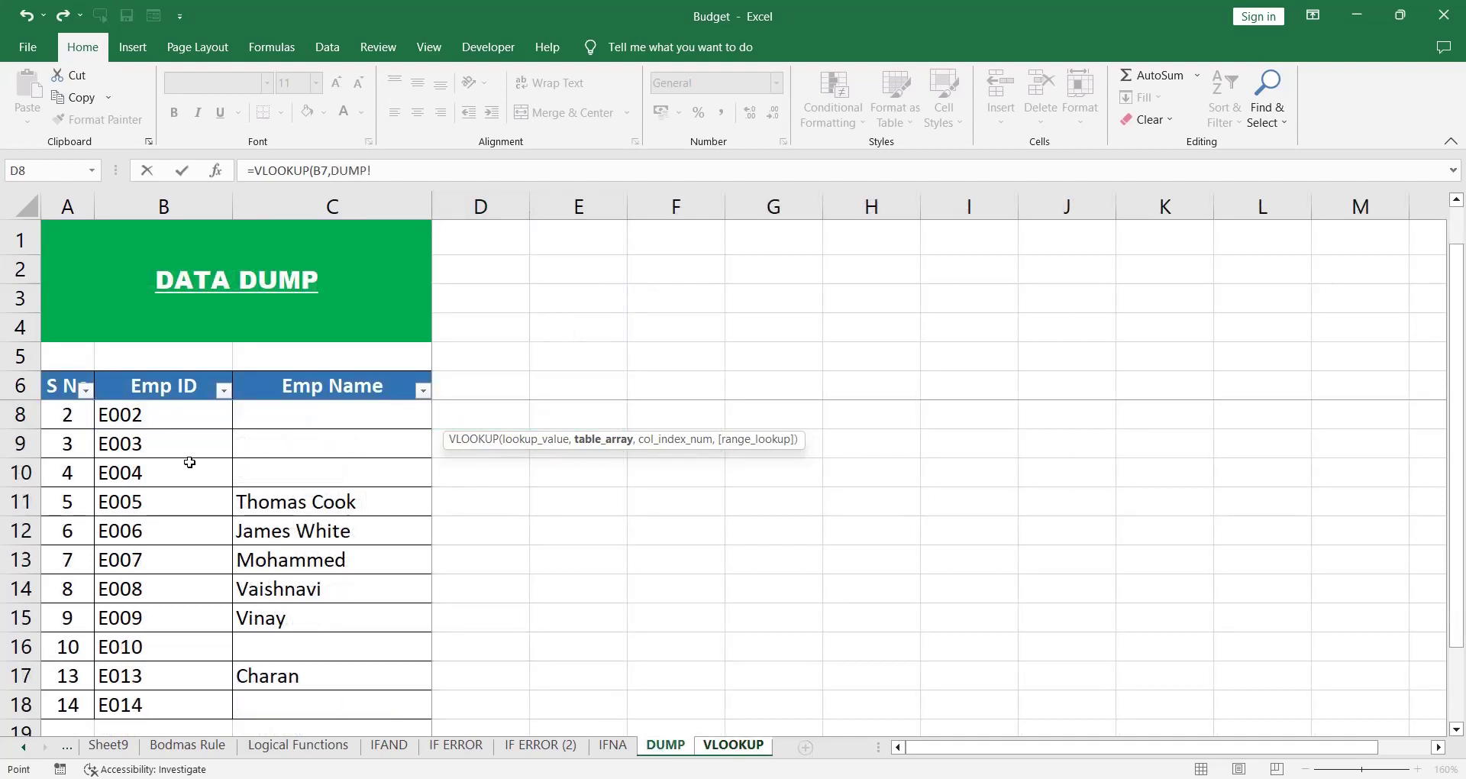
pyautogui.moveTo(161, 386); pyautogui.dragTo(331, 489)
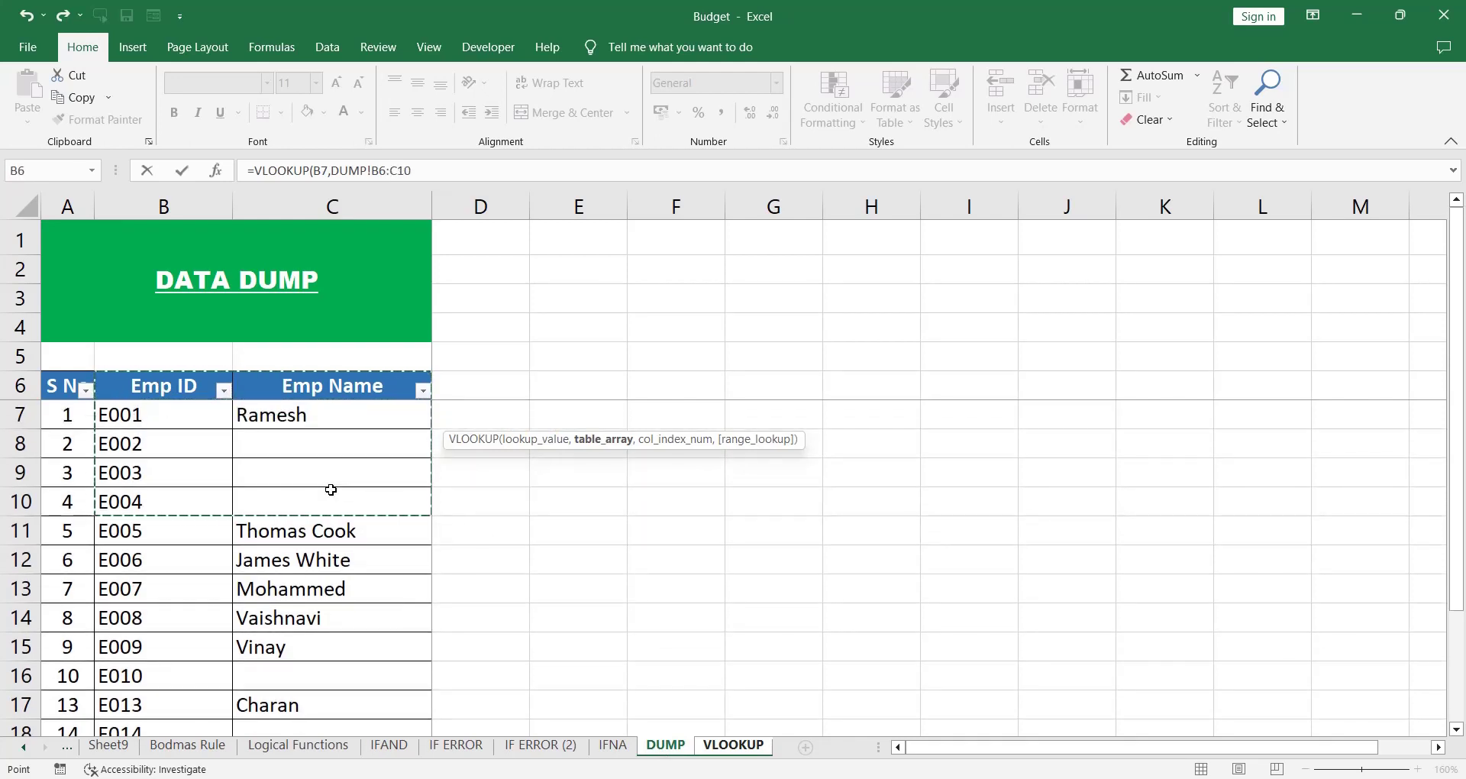
pyautogui.hotkey('ctrl', 'shift', 'Down')
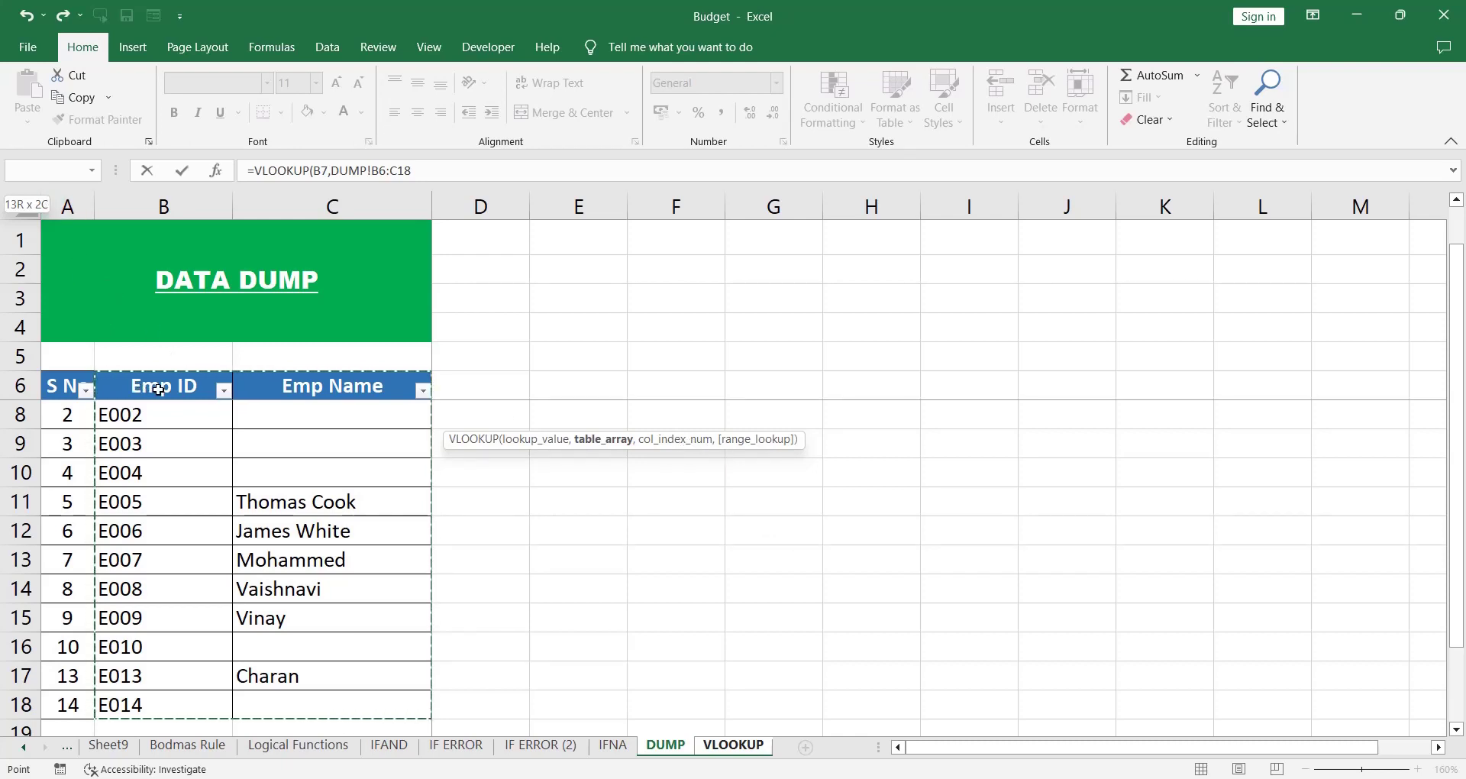
# Reselect the DUMP table range as B6:C18 and add column index 2 for Emp Name.
pyautogui.click(60, 385)
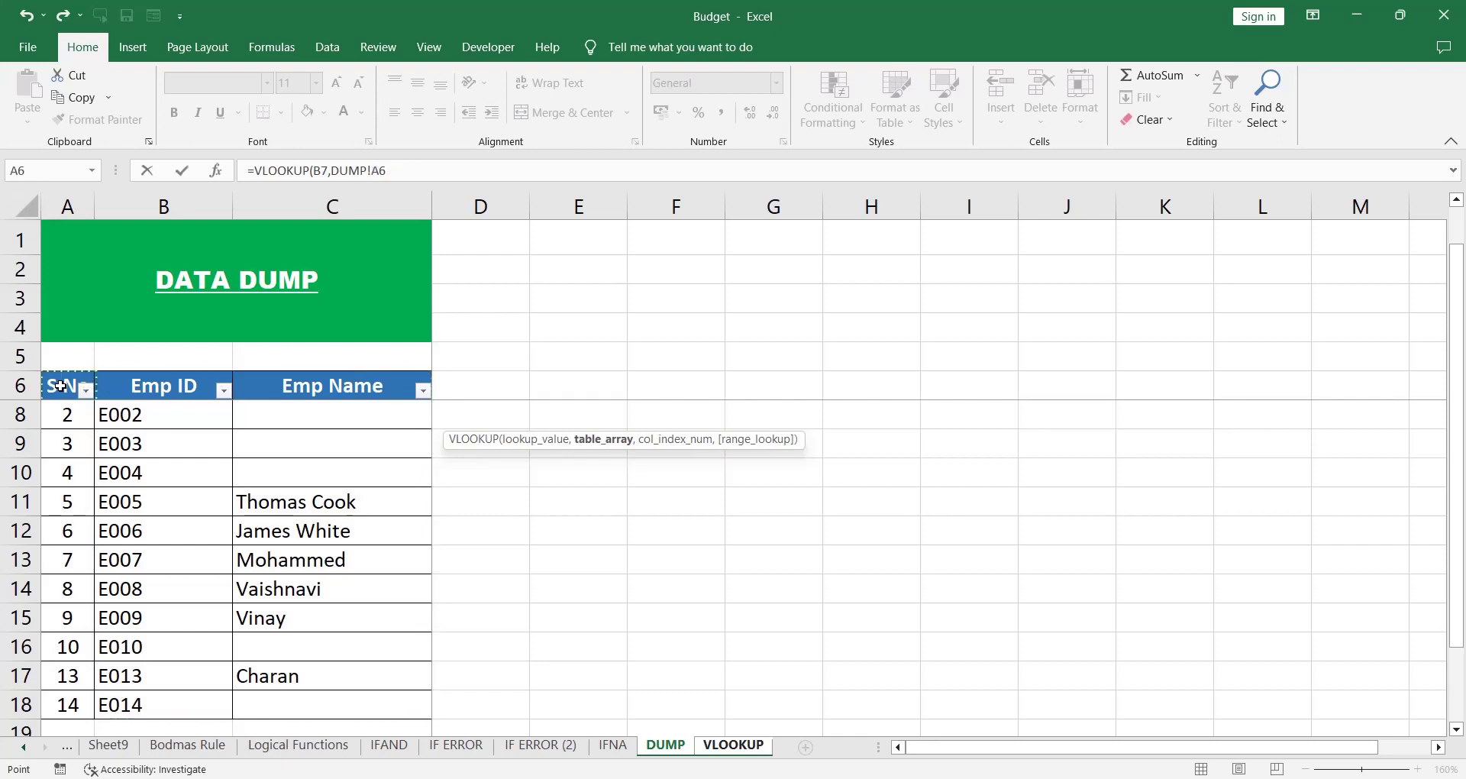
pyautogui.hotkey('shift', 'Right')
pyautogui.hotkey('shift', 'Right')
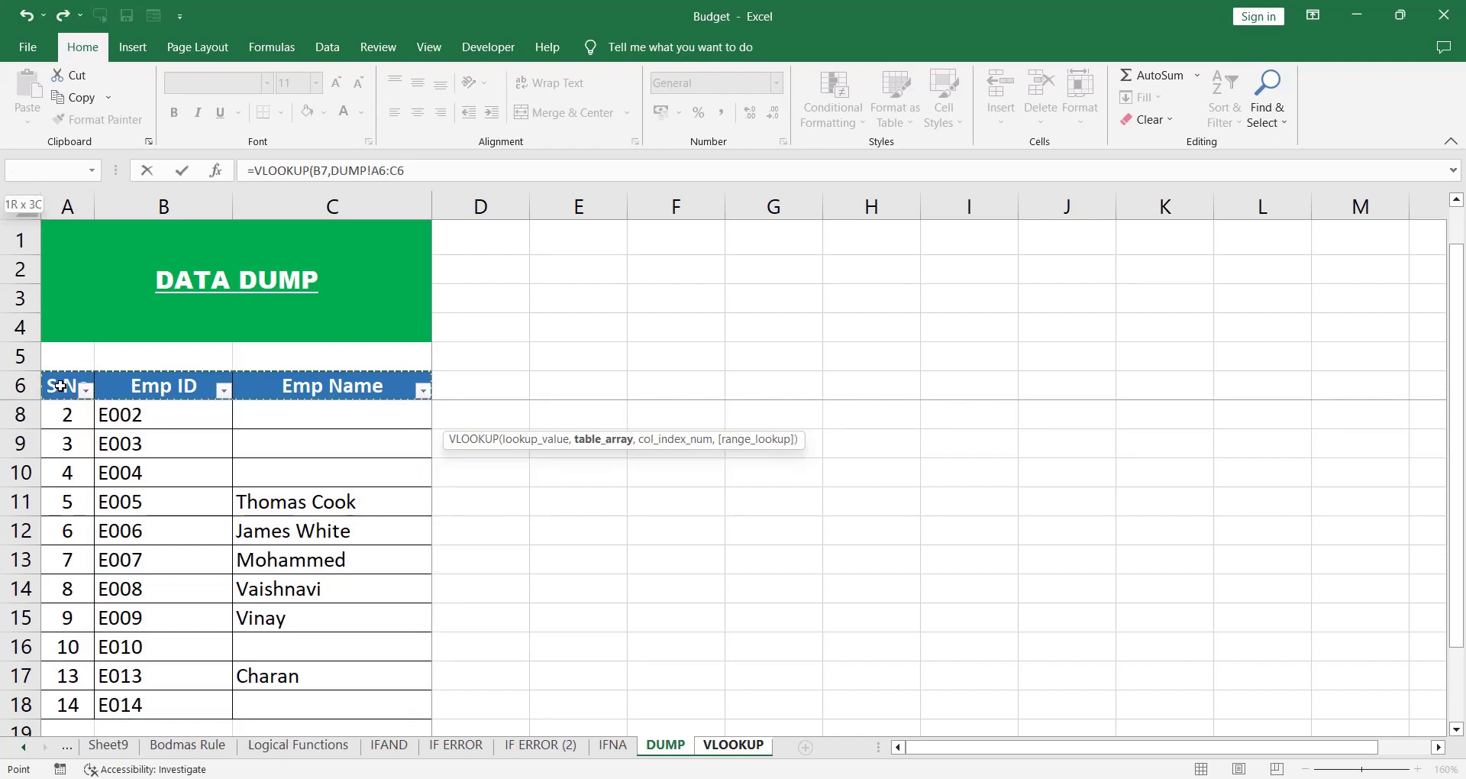
pyautogui.click(187, 385)
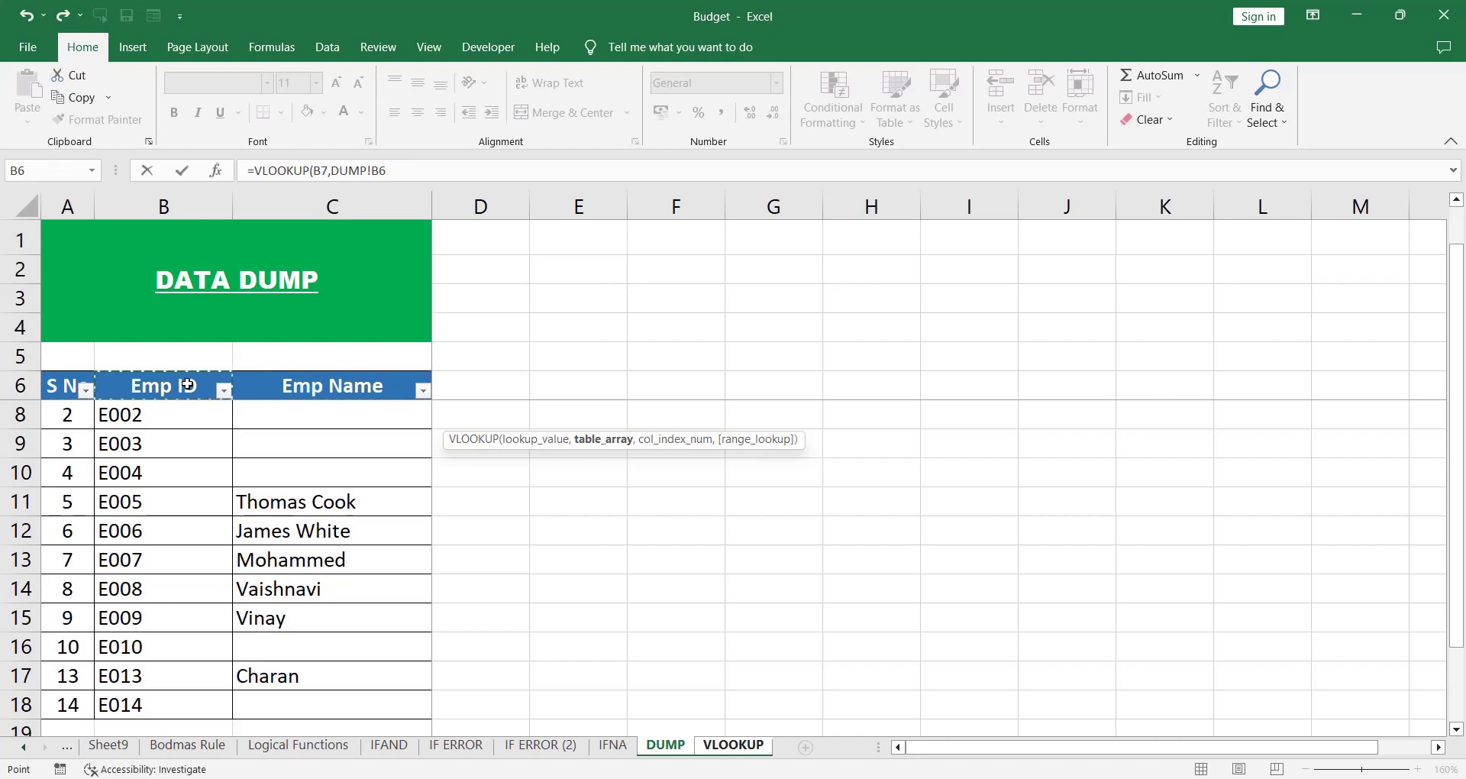
pyautogui.hotkey('shift', 'Right')
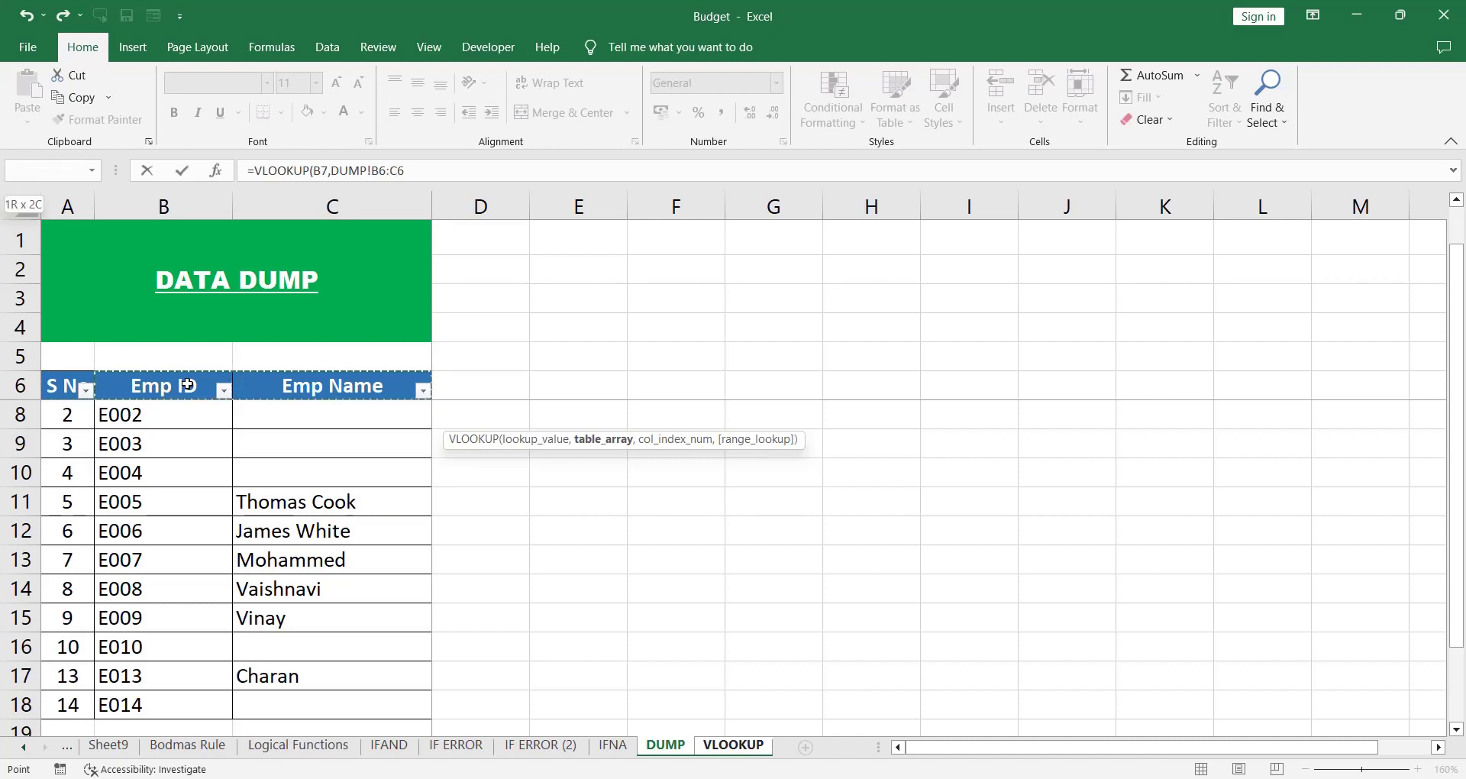
pyautogui.hotkey('ctrl', 'shift', 'Down')
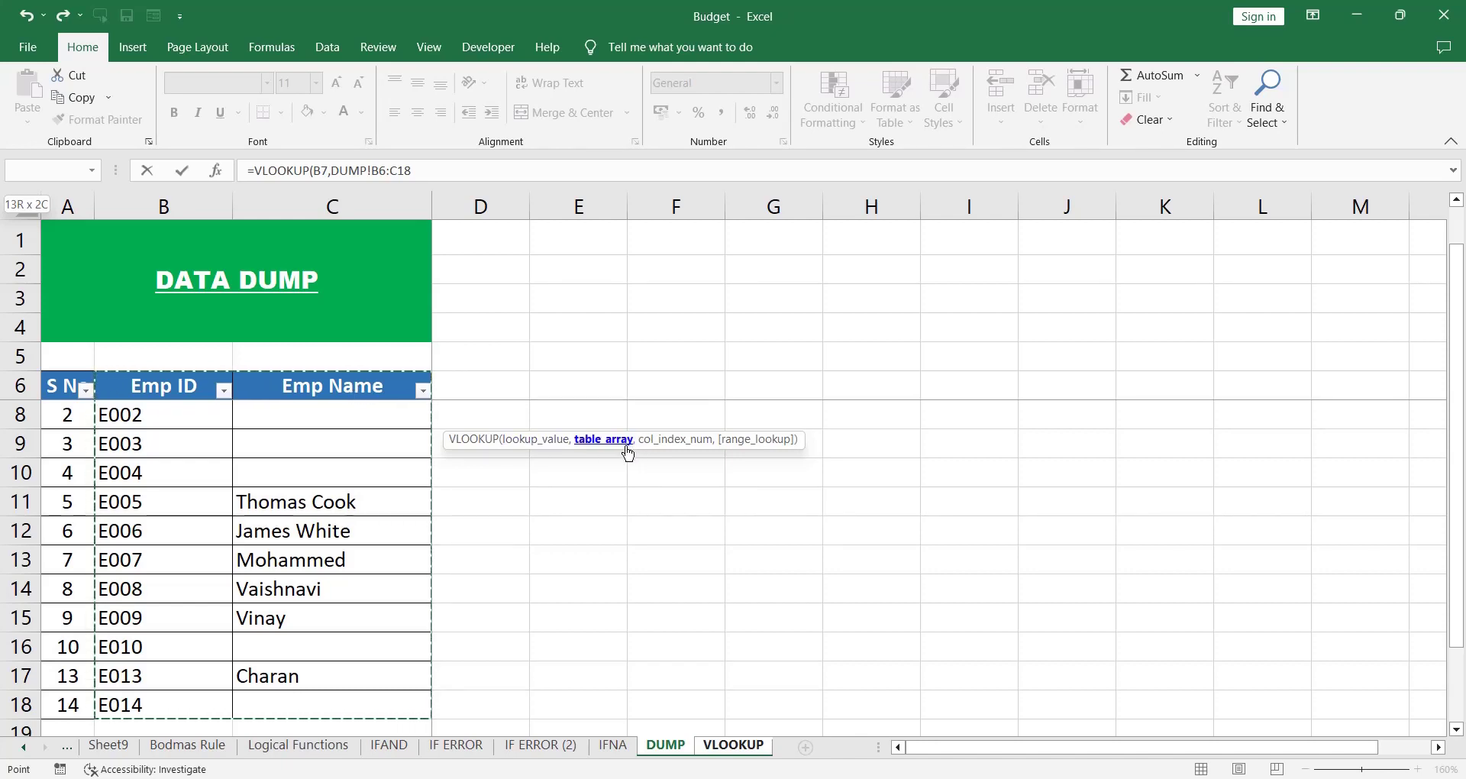
pyautogui.write(',2')
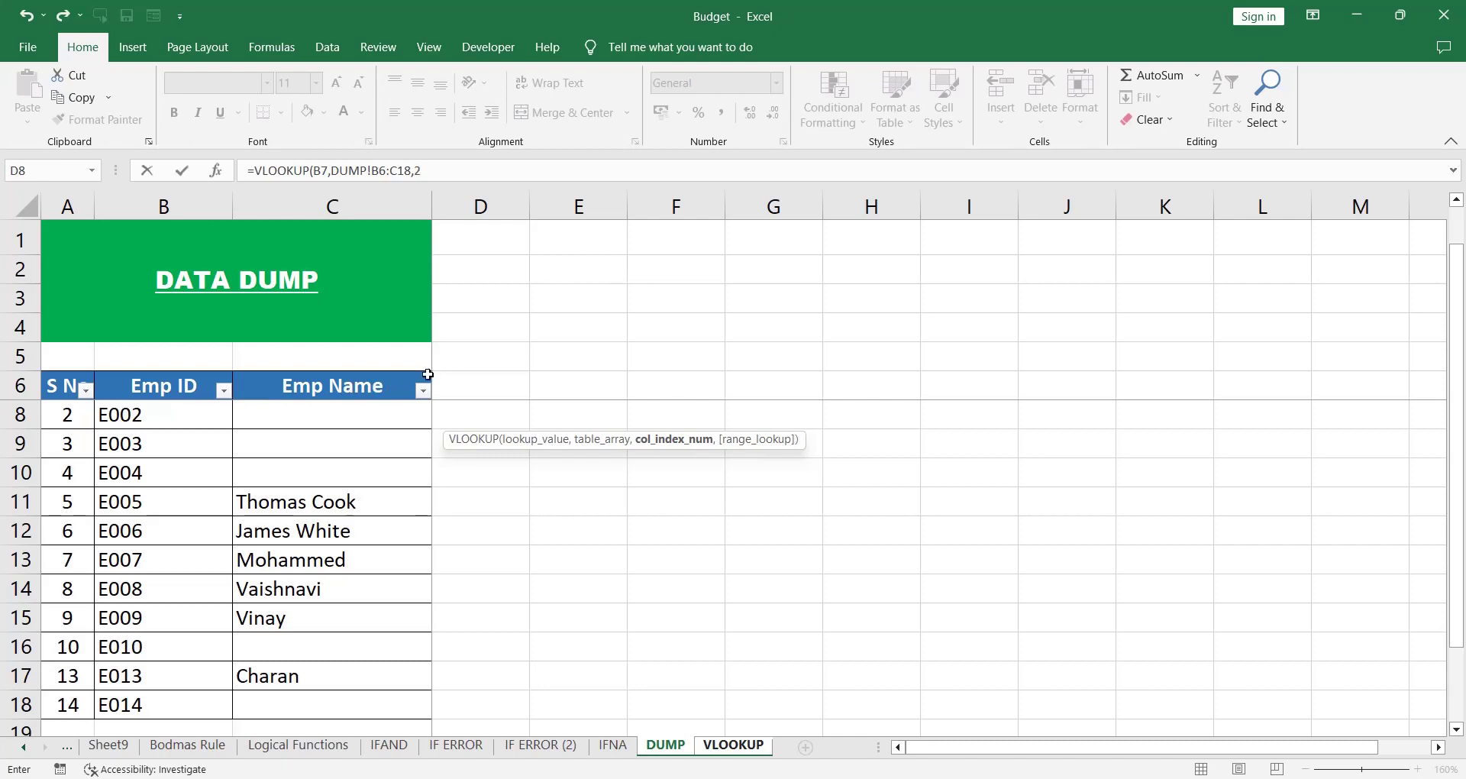
# Complete D7 as =VLOOKUP(B7,DUMP!B6:C18,2,0) for an exact match, returning Ramesh.
pyautogui.write(',')
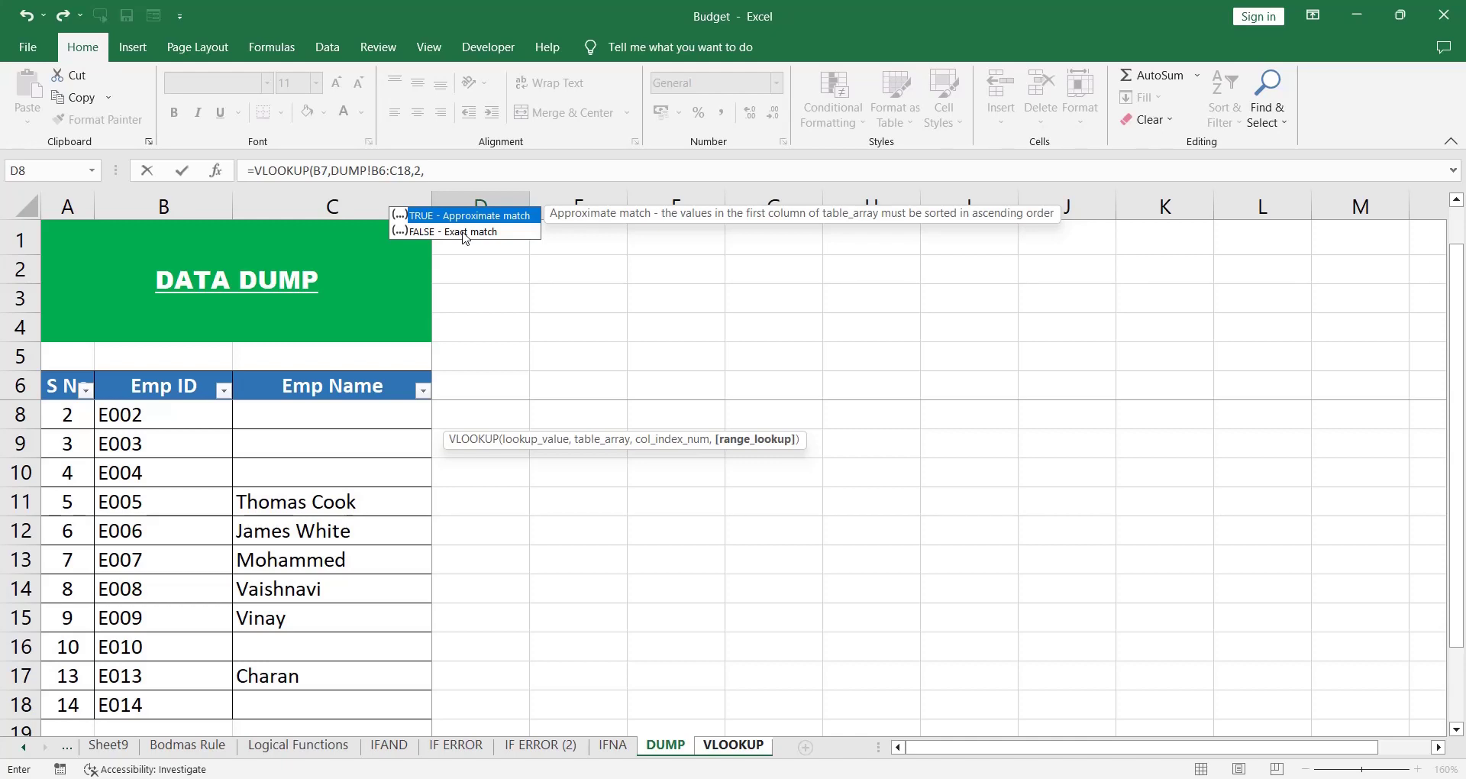
pyautogui.click(442, 178)
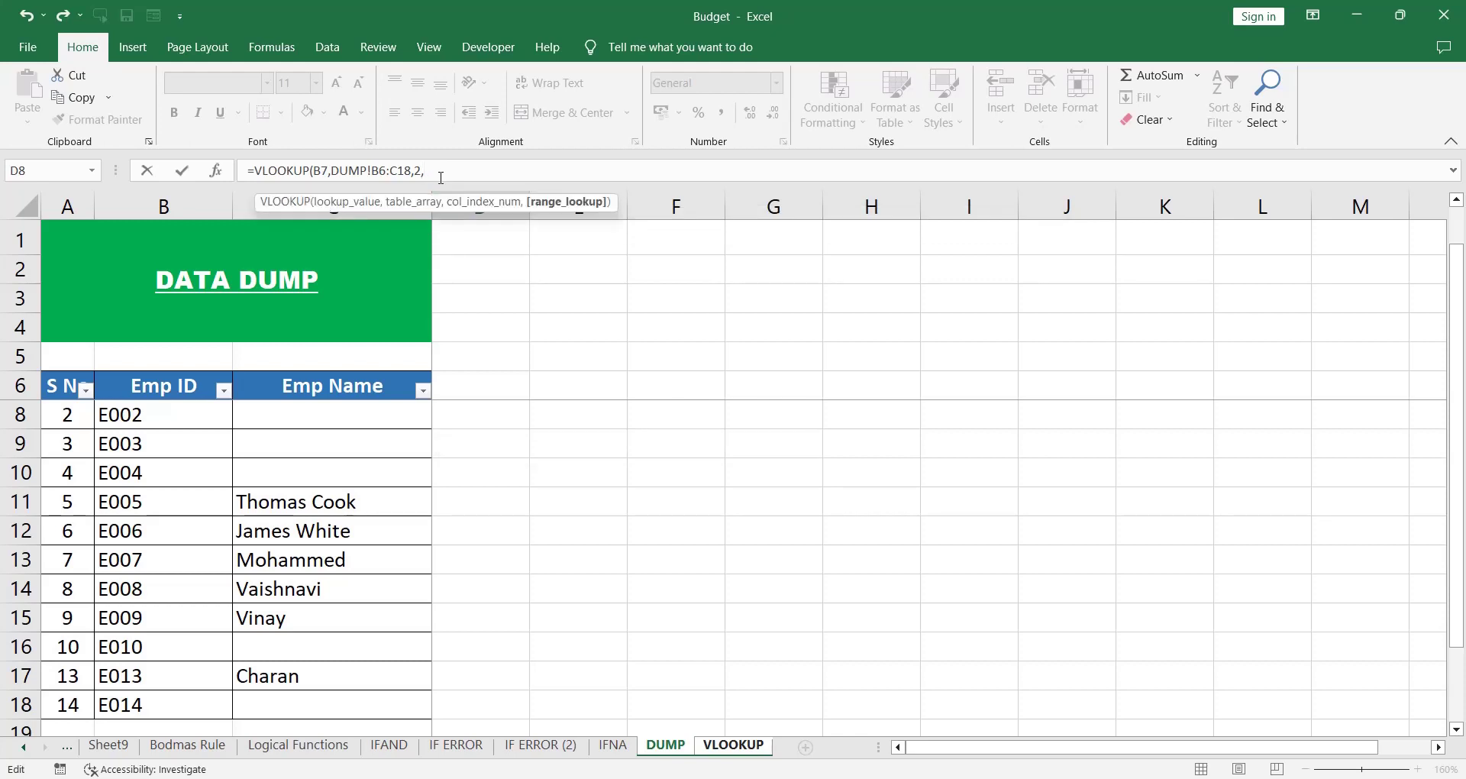
pyautogui.write('0)')
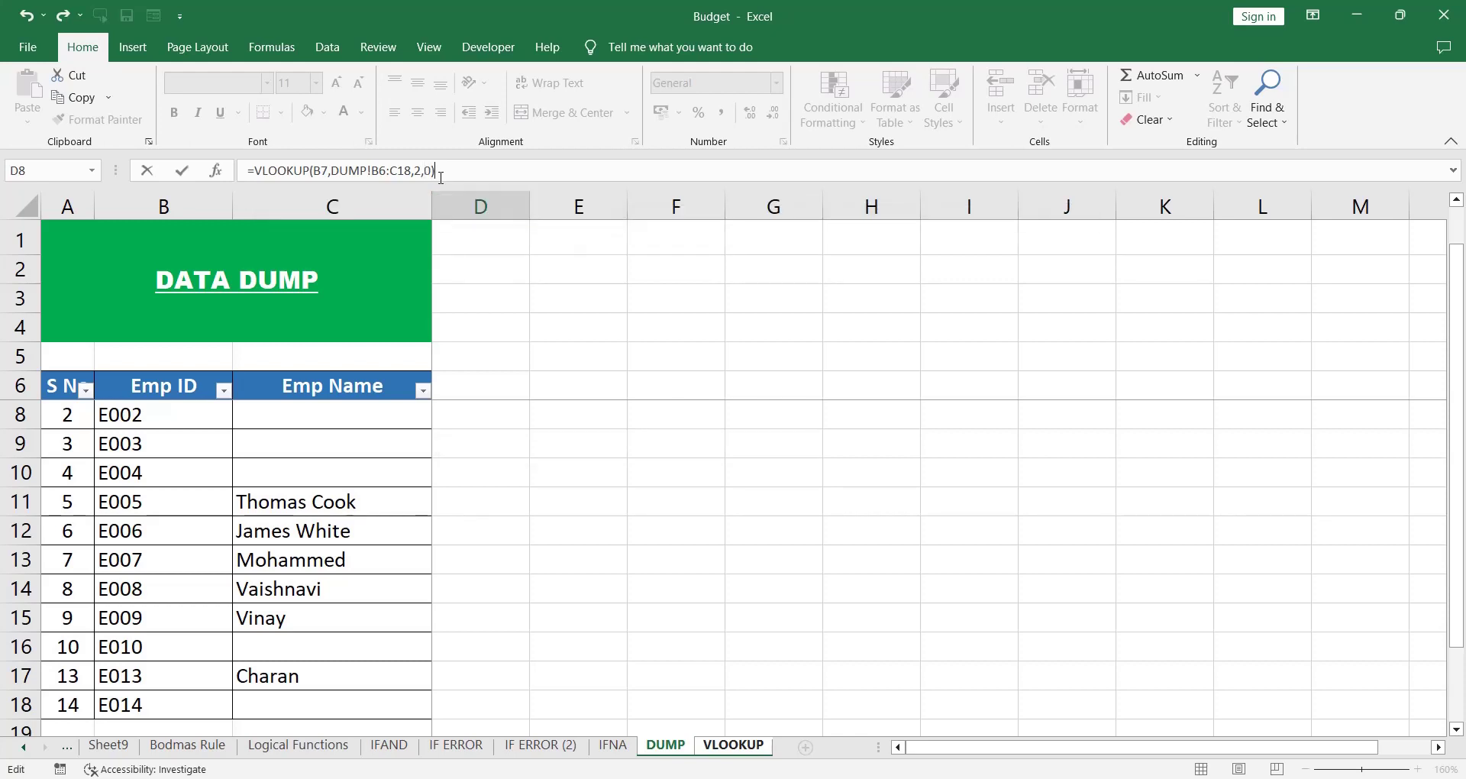
pyautogui.press('Return')
pyautogui.press('Up')
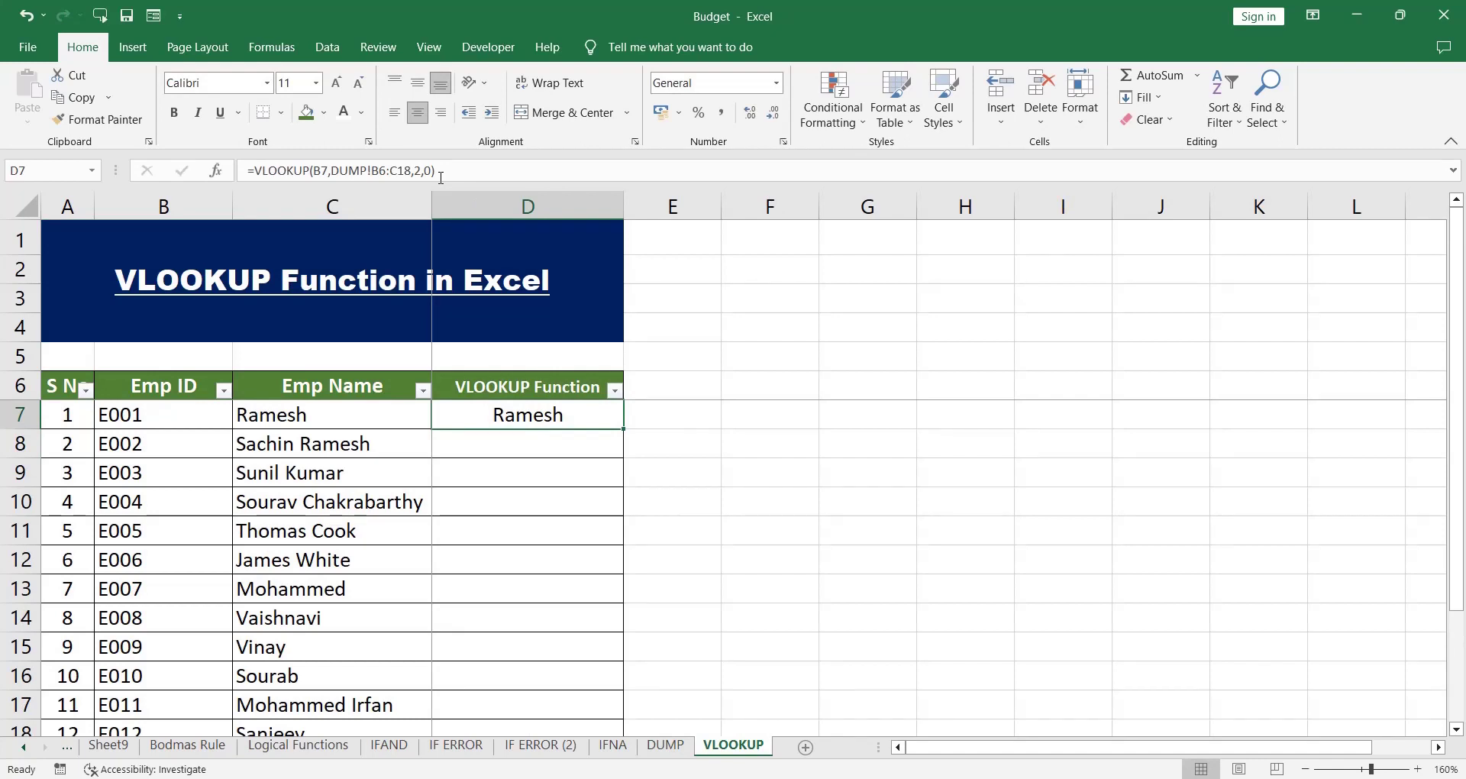
# Copy D7's lookup formula and paste it down column D through D20.
pyautogui.hotkey('ctrl', 'c')
pyautogui.press('Down')
pyautogui.hotkey('shift', 'Down')
pyautogui.hotkey('shift', 'Down')
pyautogui.hotkey('shift', 'Down')
pyautogui.hotkey('shift', 'Down')
pyautogui.hotkey('shift', 'Down')
pyautogui.hotkey('shift', 'Down')
pyautogui.hotkey('shift', 'Down')
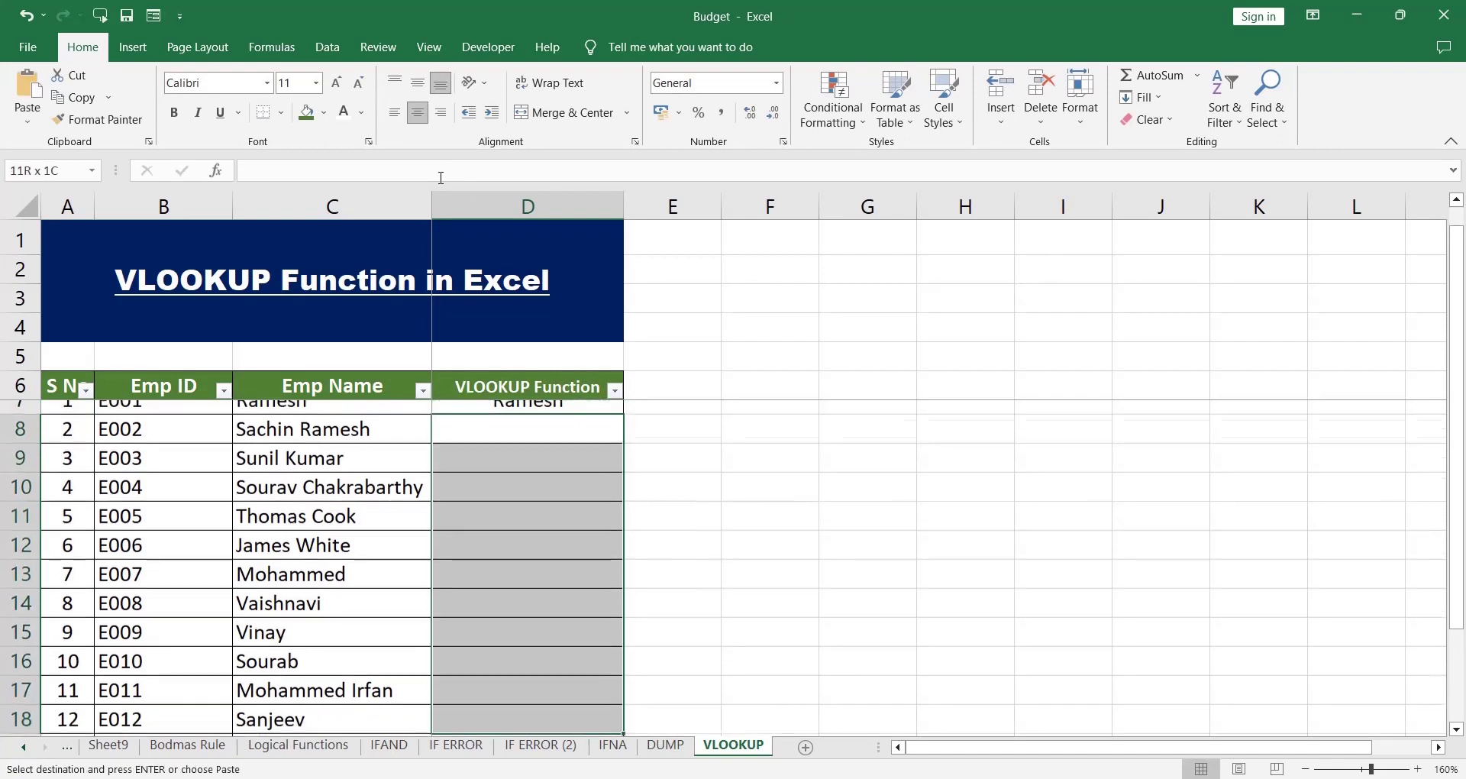
pyautogui.hotkey('shift', 'Down')
pyautogui.hotkey('shift', 'Down')
pyautogui.hotkey('ctrl', 'v')
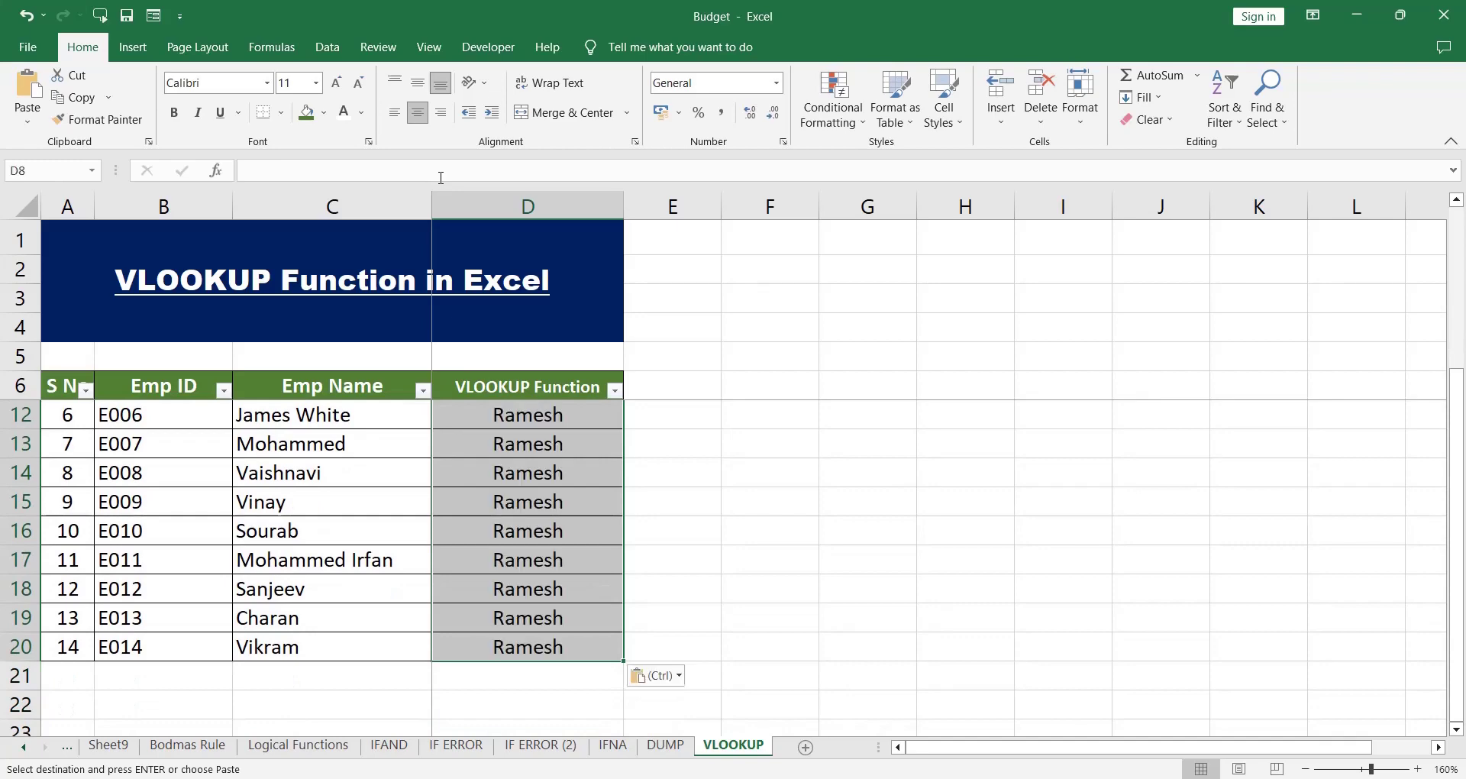
# Inspect the copied formulas in D20, D19 and D8 to see their shifting ranges.
pyautogui.press('Up')
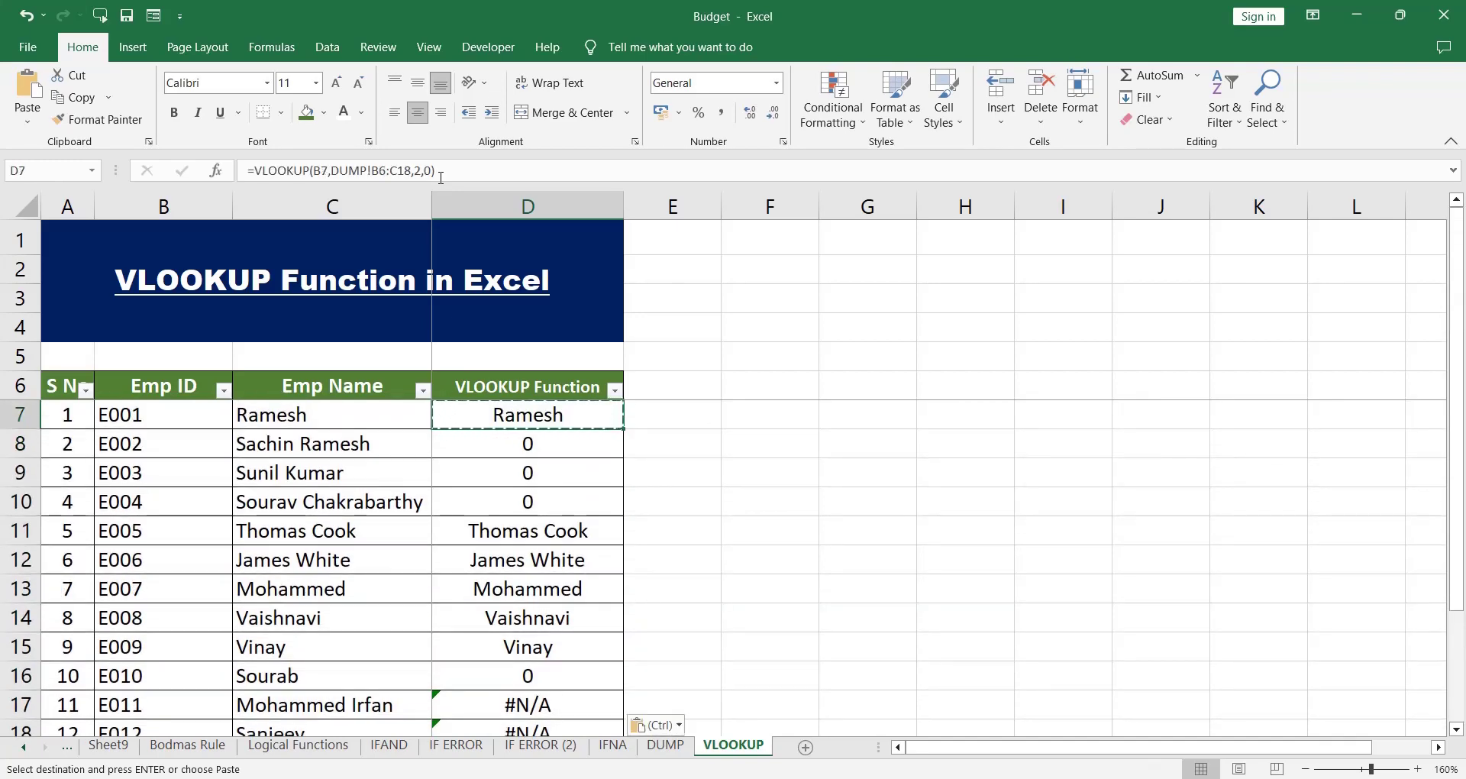
pyautogui.hotkey('ctrl', 'shift', 'Down')
pyautogui.hotkey('ctrl', 'shift', 'Up')
pyautogui.hotkey('ctrl', 'Down')
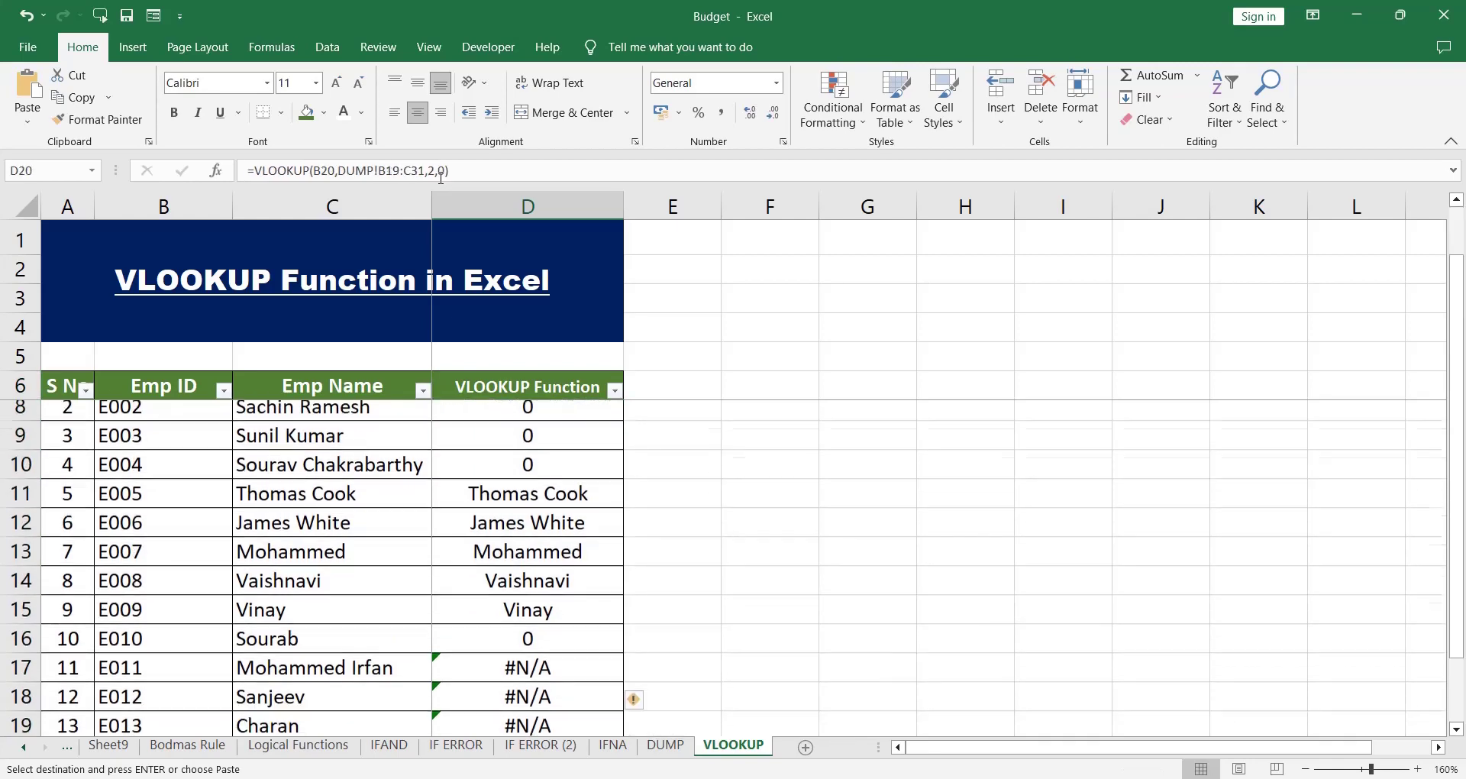
pyautogui.press('Up')
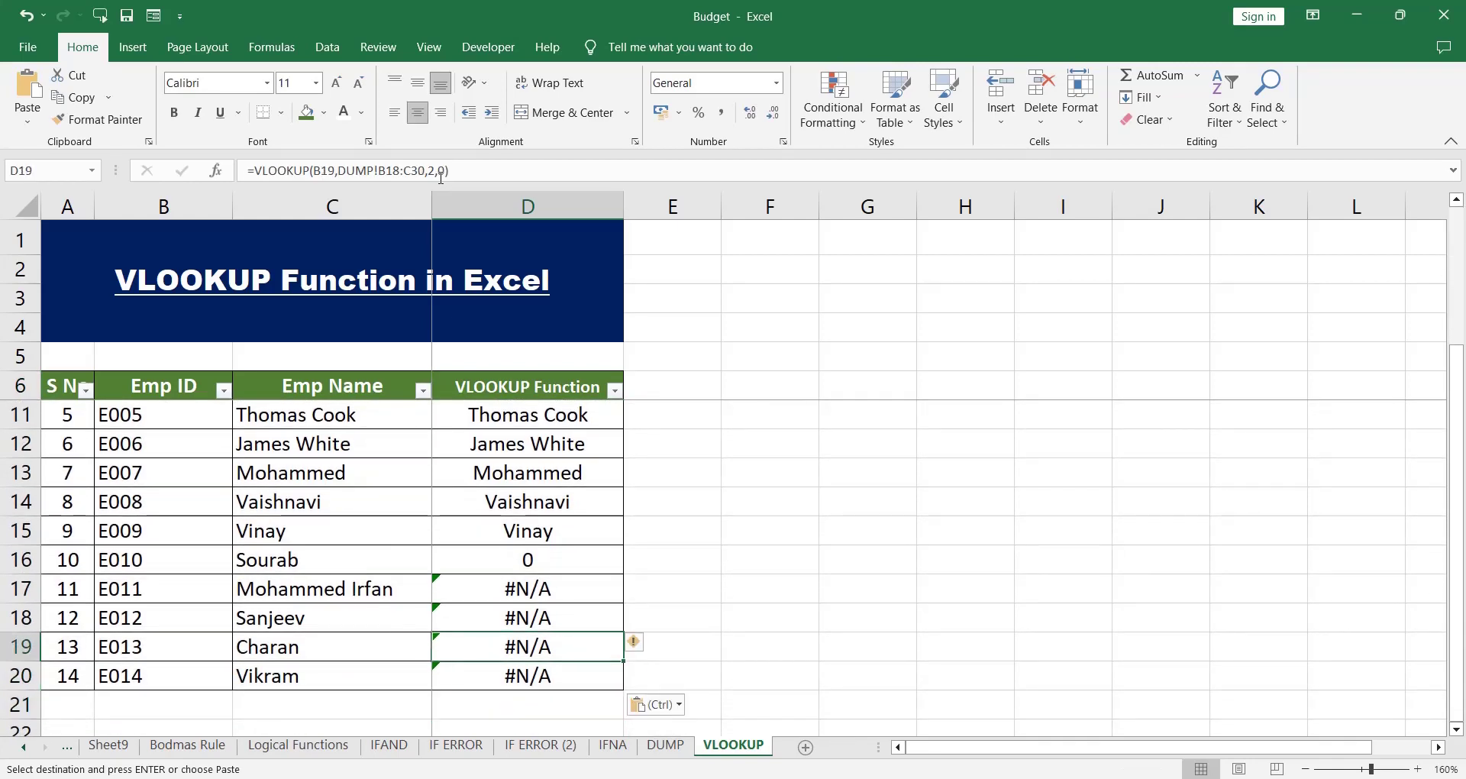
pyautogui.press('Up')
pyautogui.press('Up')
pyautogui.press('Up')
pyautogui.press('Up')
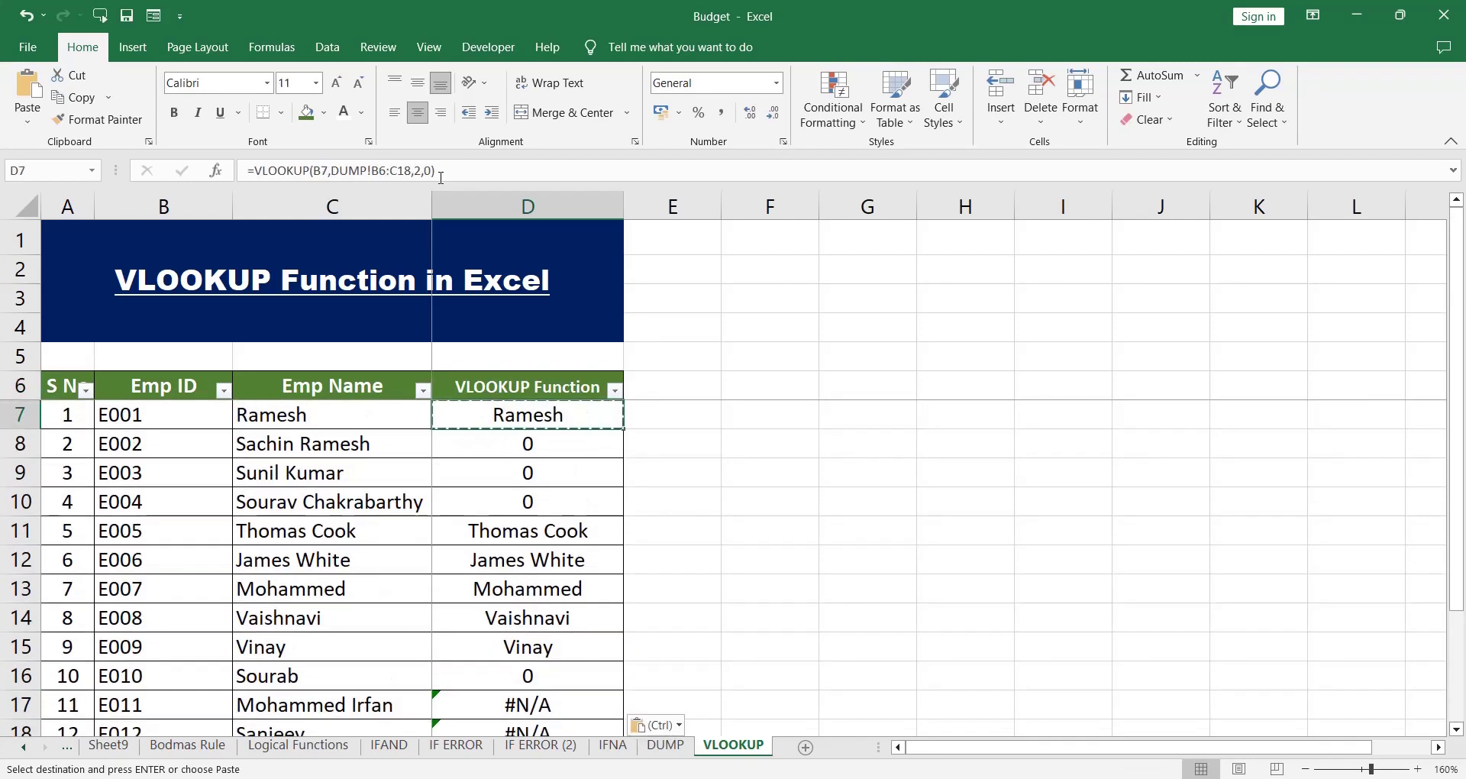
pyautogui.press('Down')
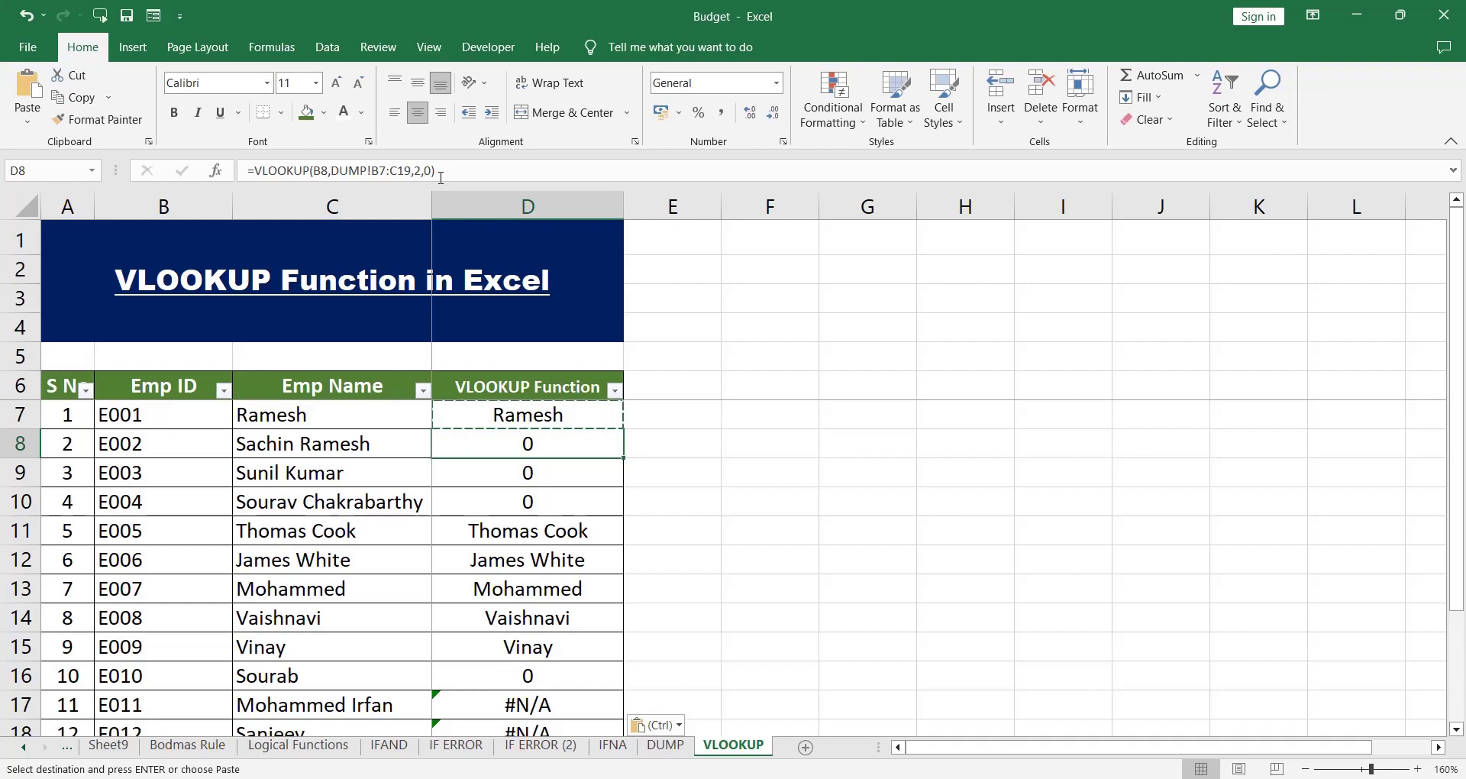
pyautogui.press('ctrl')
pyautogui.press('Left')
pyautogui.press('Left')
pyautogui.press('Escape')
pyautogui.press('Left')
pyautogui.press('Left')
pyautogui.hotkey('ctrl', 'c')
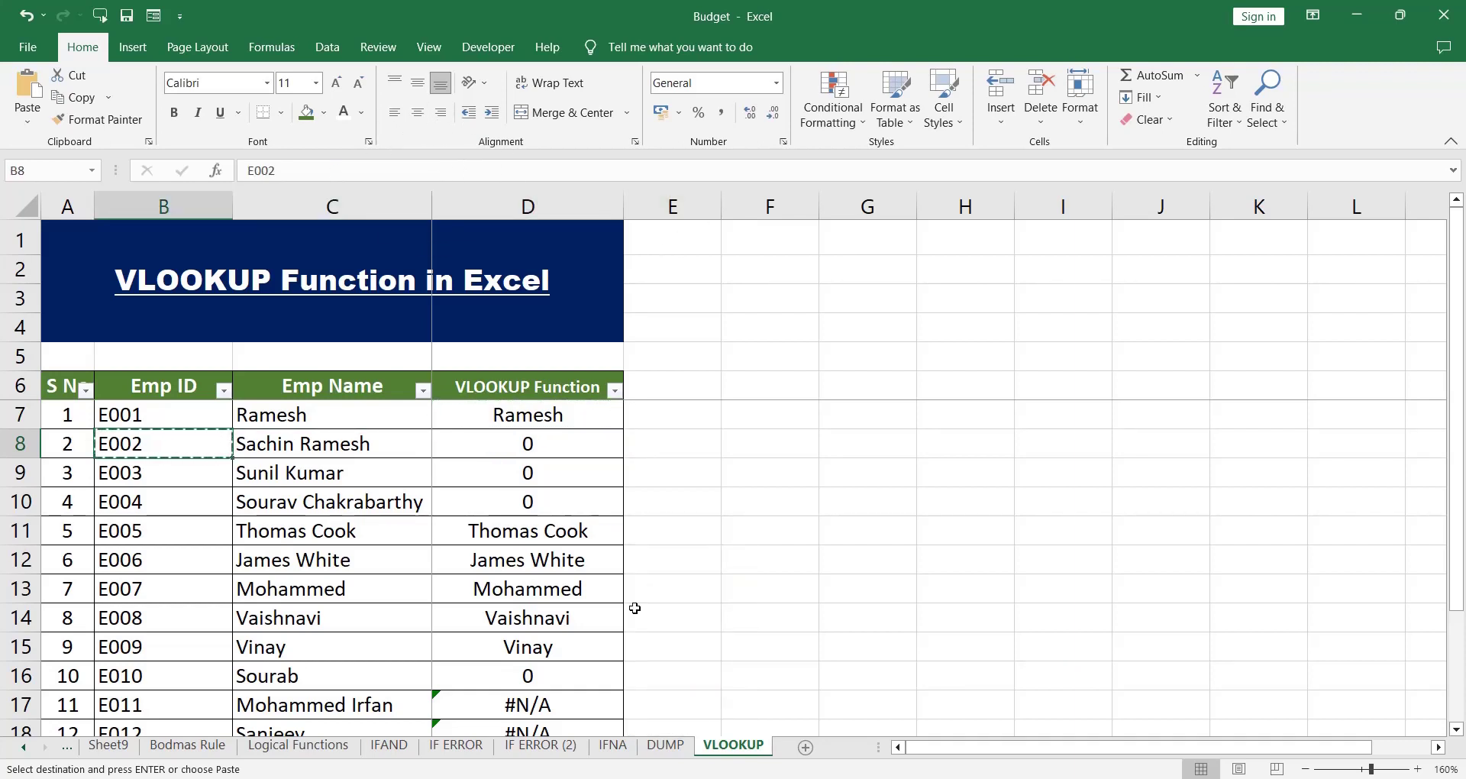
pyautogui.click(668, 750)
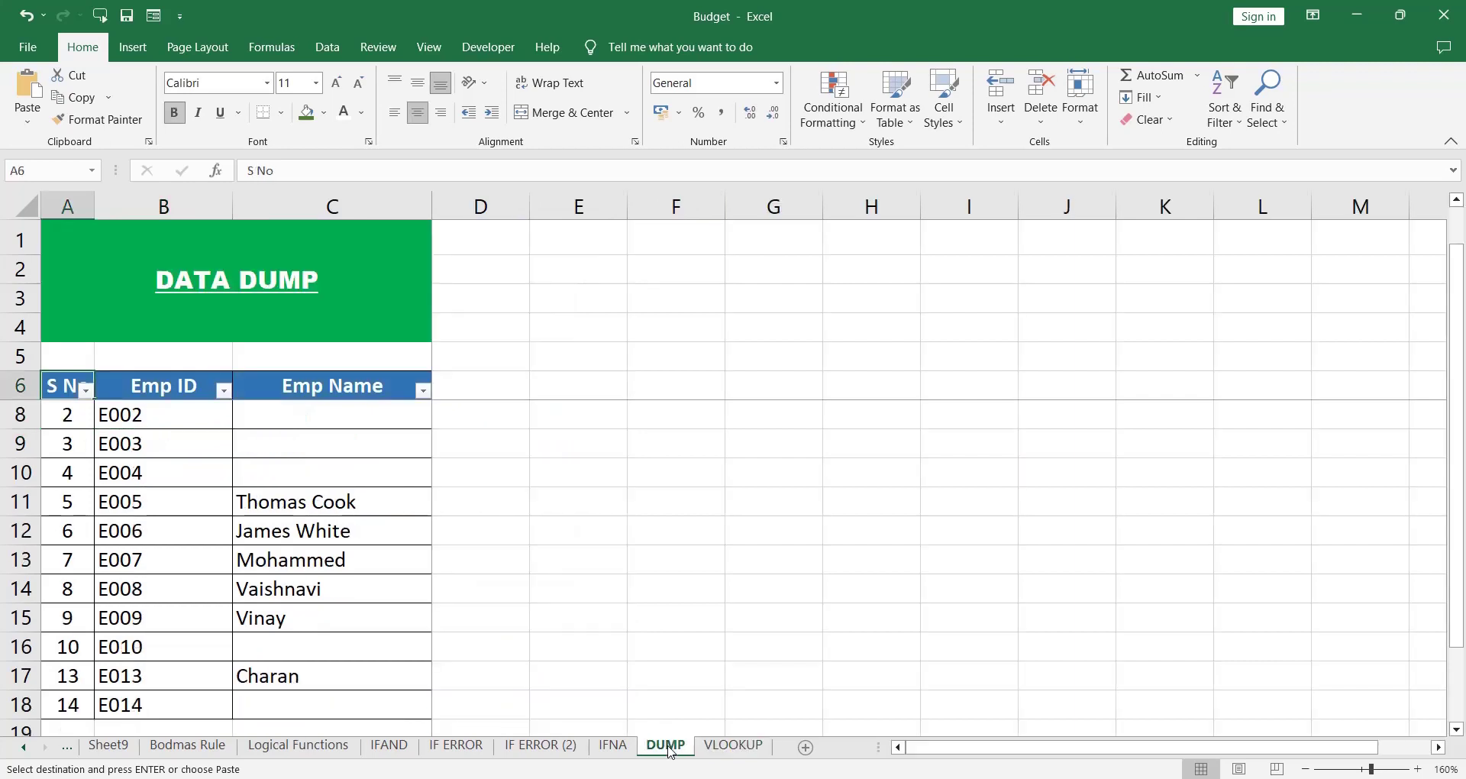
pyautogui.hotkey('ctrl', 'f')
pyautogui.press('Return')
pyautogui.press('Escape')
pyautogui.press('Right')
pyautogui.press('Right')
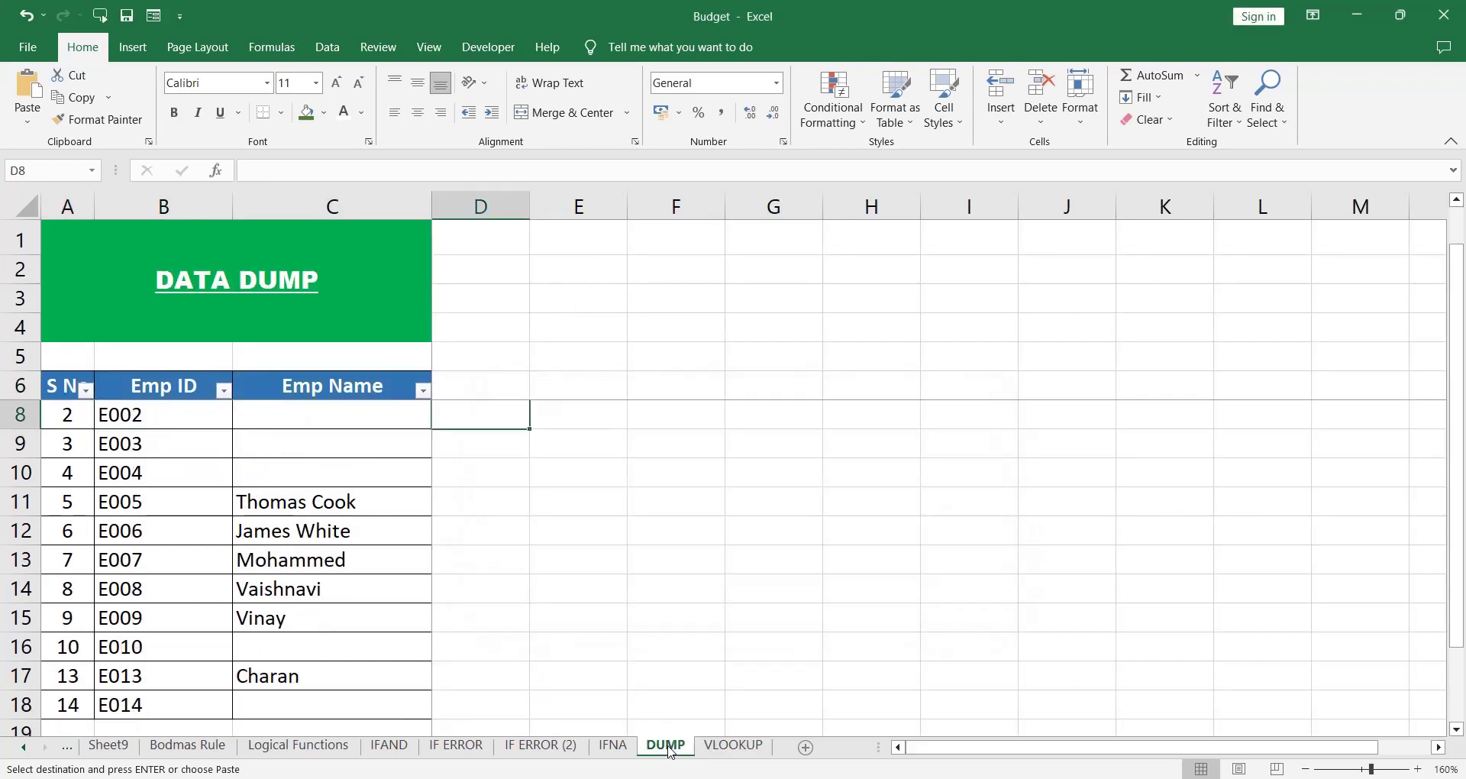
pyautogui.press('Left')
pyautogui.press('Left')
pyautogui.press('Right')
pyautogui.press('Up')
pyautogui.press('Down')
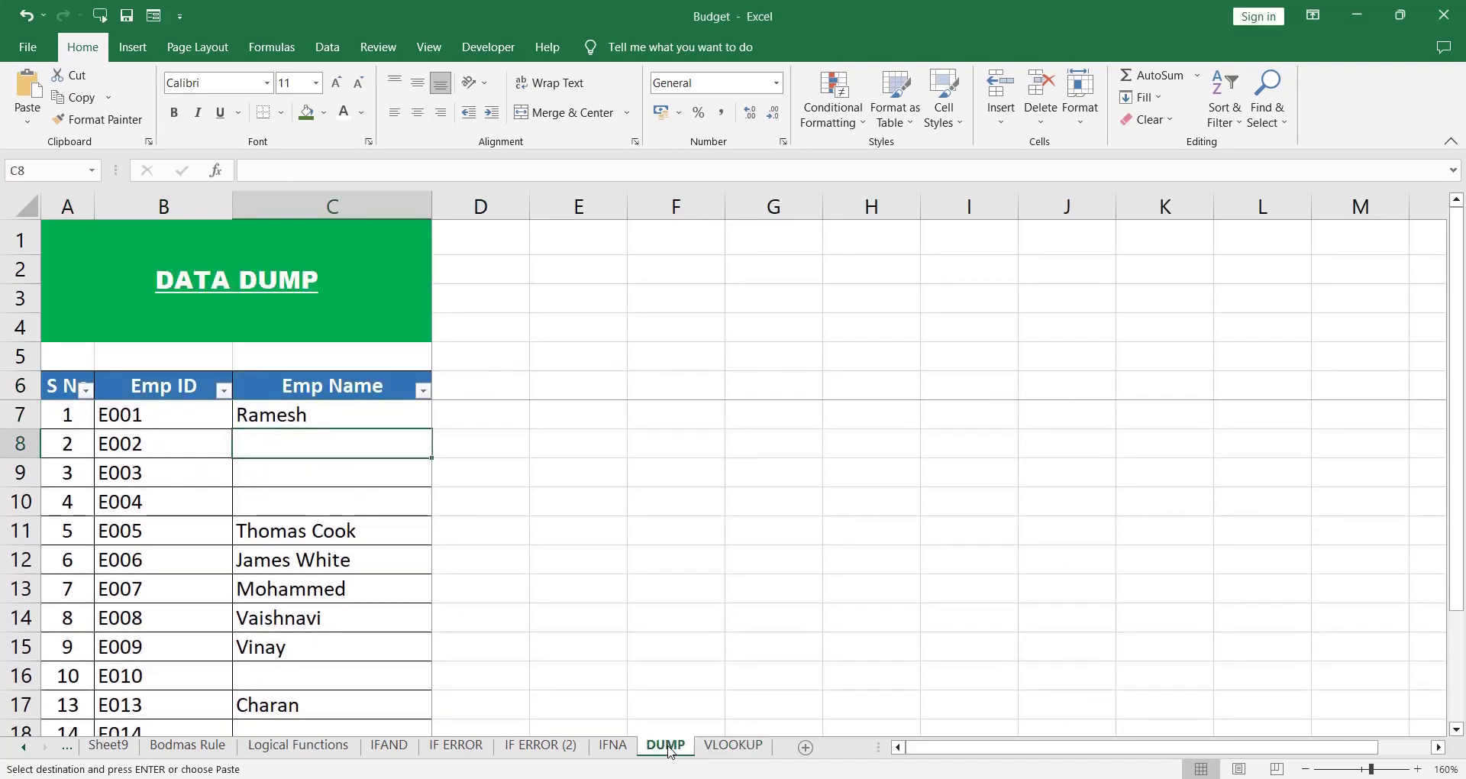
pyautogui.press('Down')
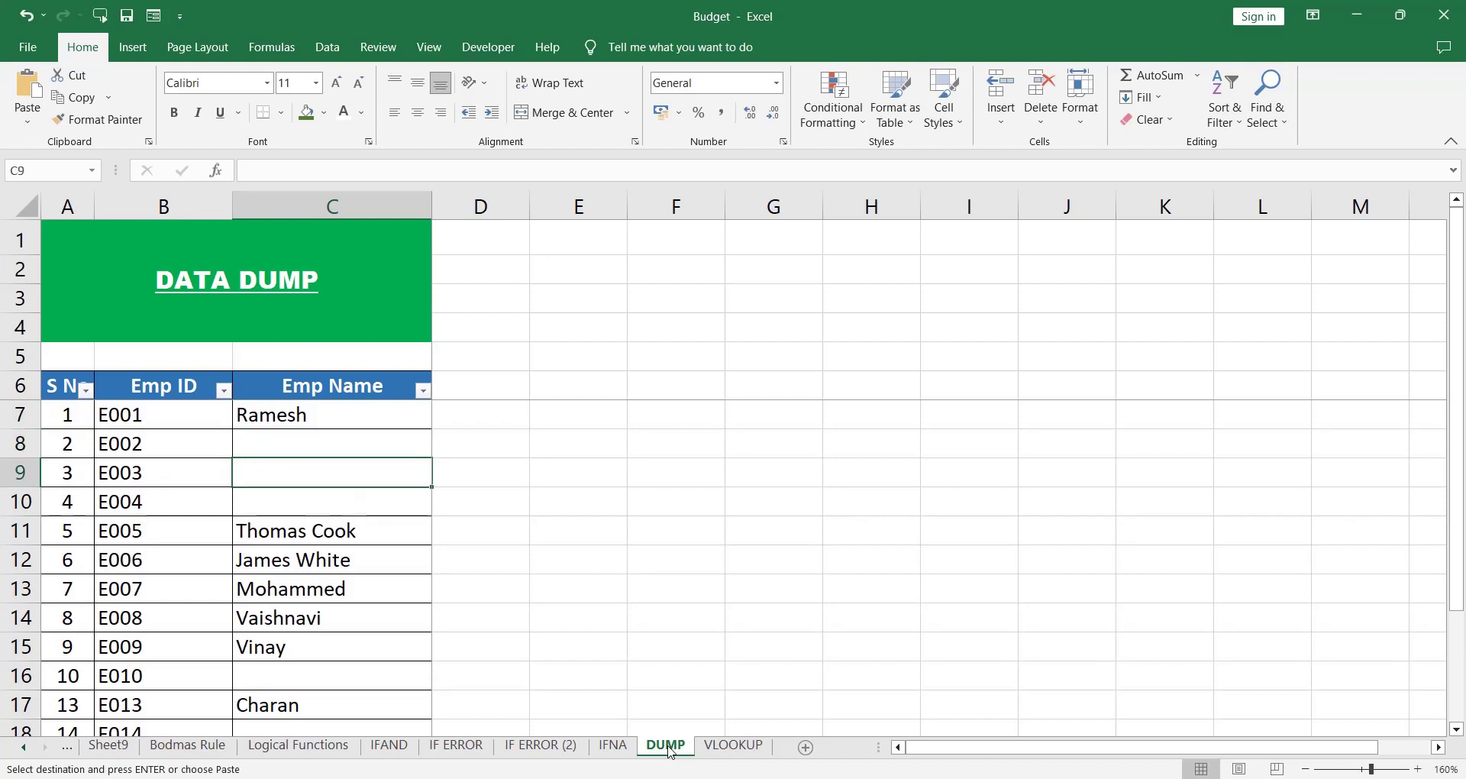
pyautogui.press('Down')
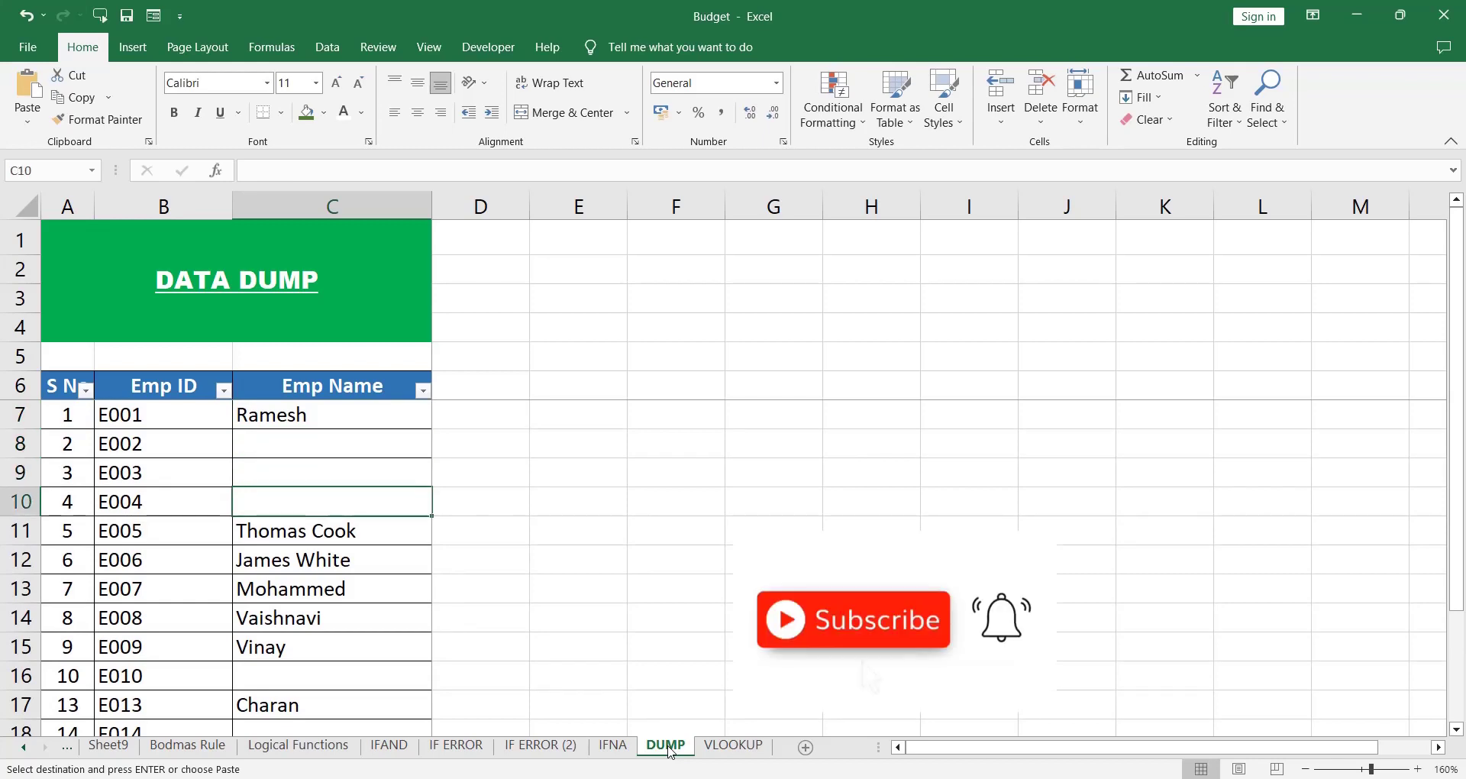
pyautogui.click(752, 751)
pyautogui.press('Right')
pyautogui.press('Right')
pyautogui.press('Right')
pyautogui.press('Down')
pyautogui.press('Down')
pyautogui.press('Left')
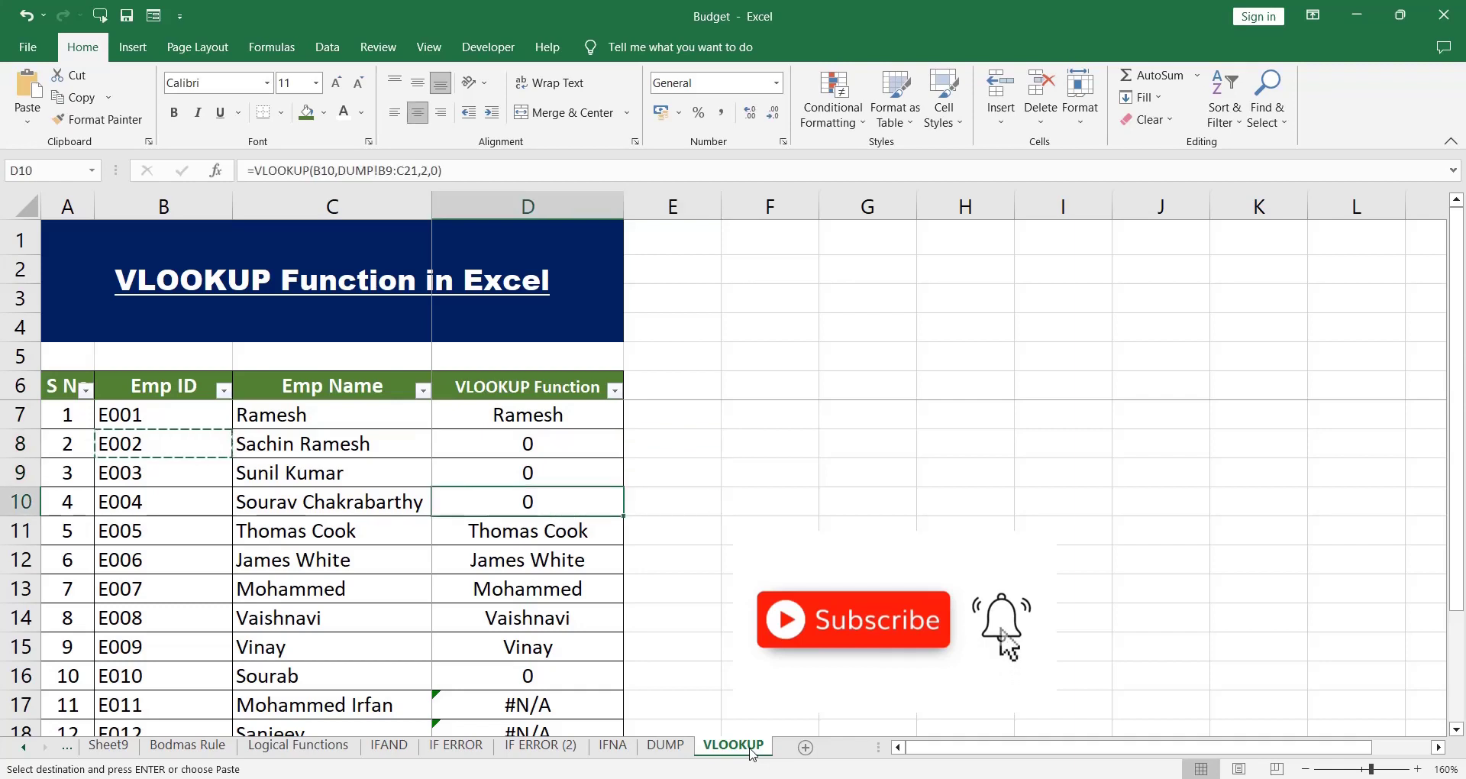
# Paste E002's employee name as a value into the blank DUMP name cell.
pyautogui.click(327, 446)
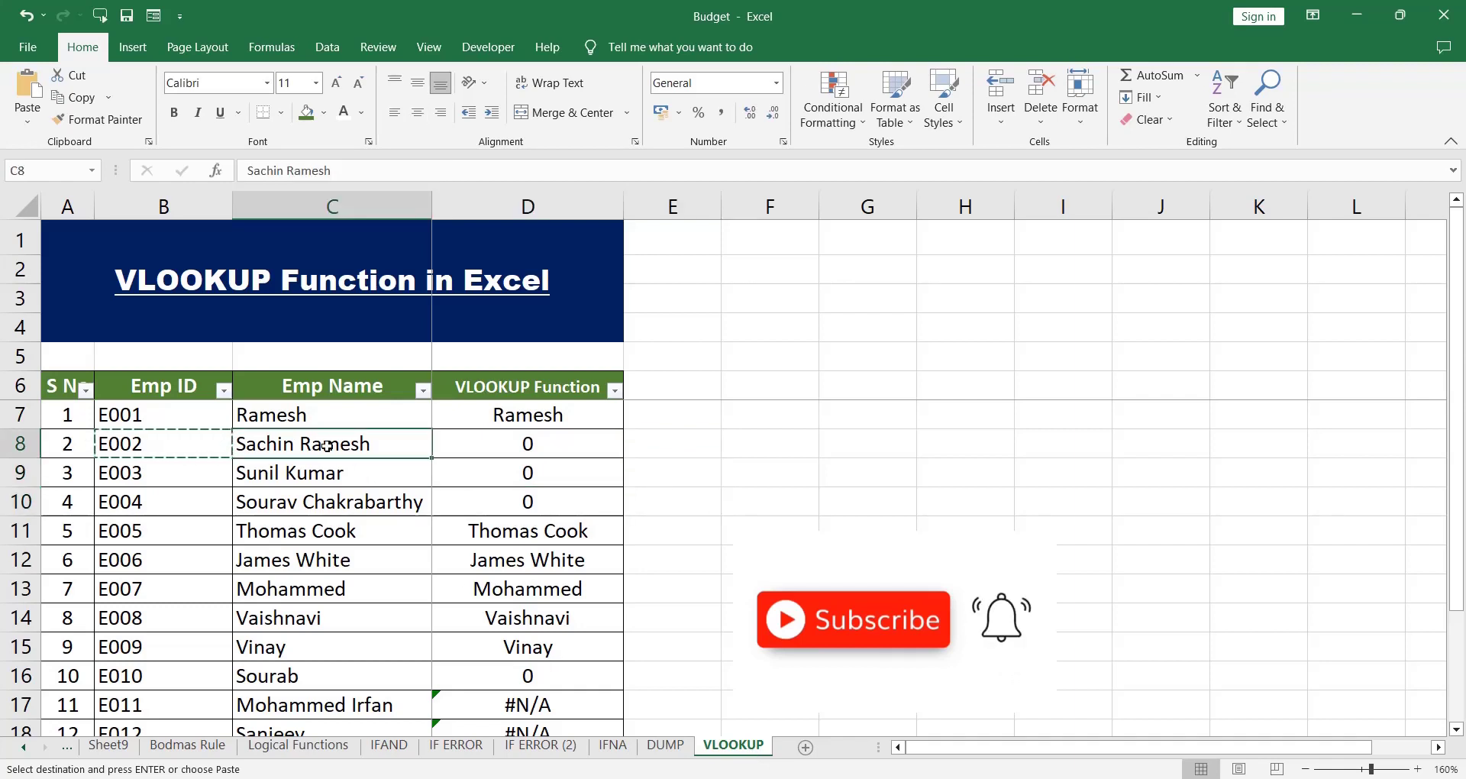
pyautogui.hotkey('ctrl', 'c')
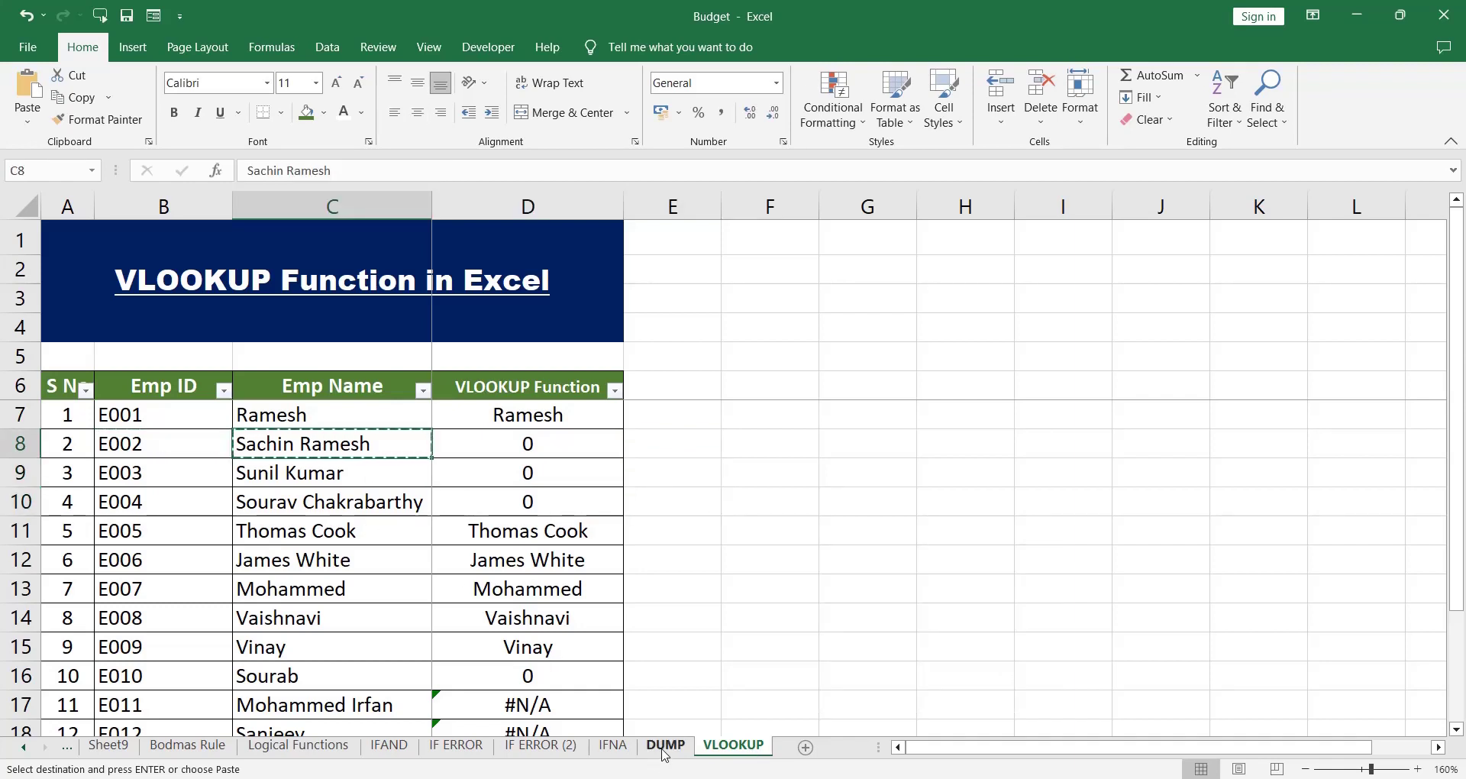
pyautogui.click(665, 747)
pyautogui.press('Up')
pyautogui.press('Up')
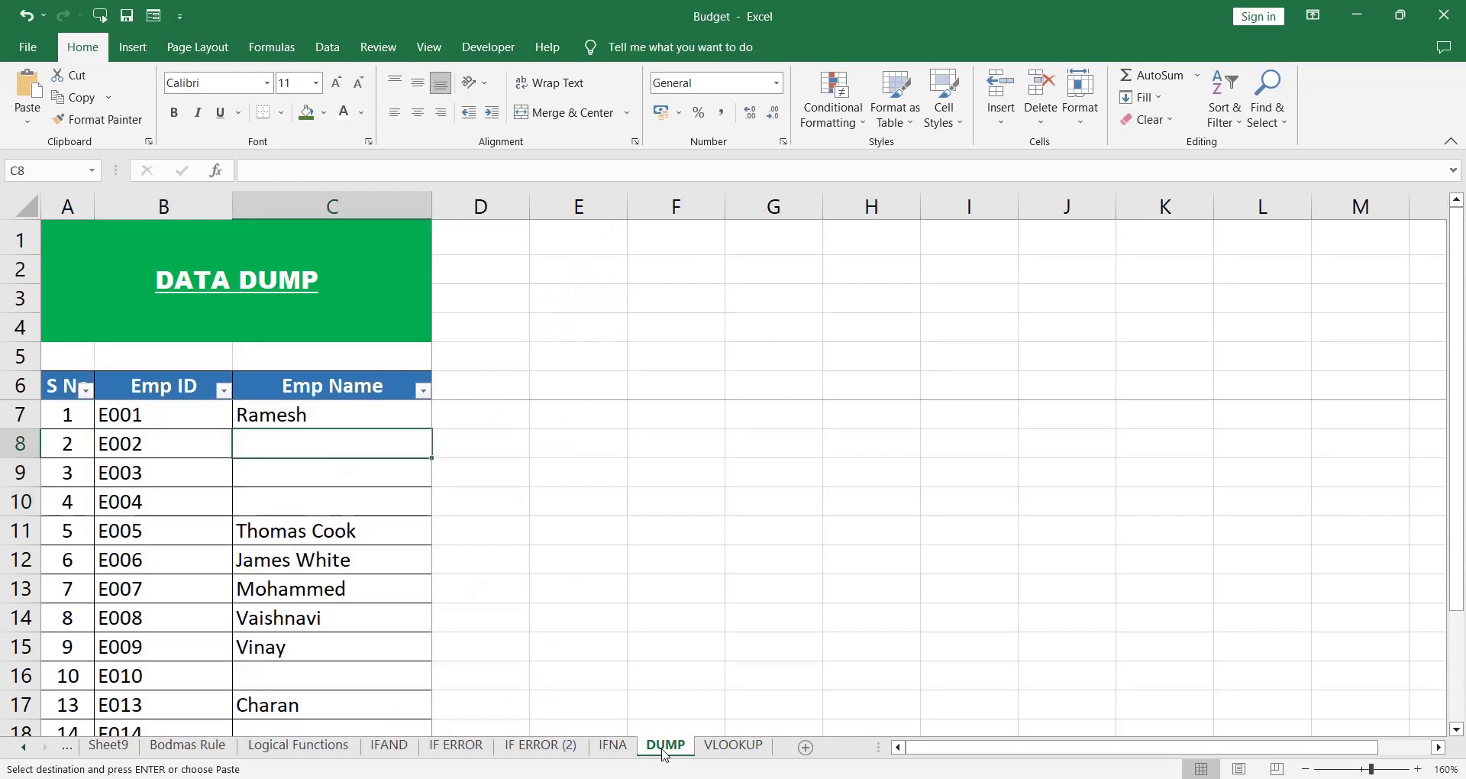
pyautogui.hotkey('ctrl', 'alt', 'v')
pyautogui.press('v')
pyautogui.press('Return')
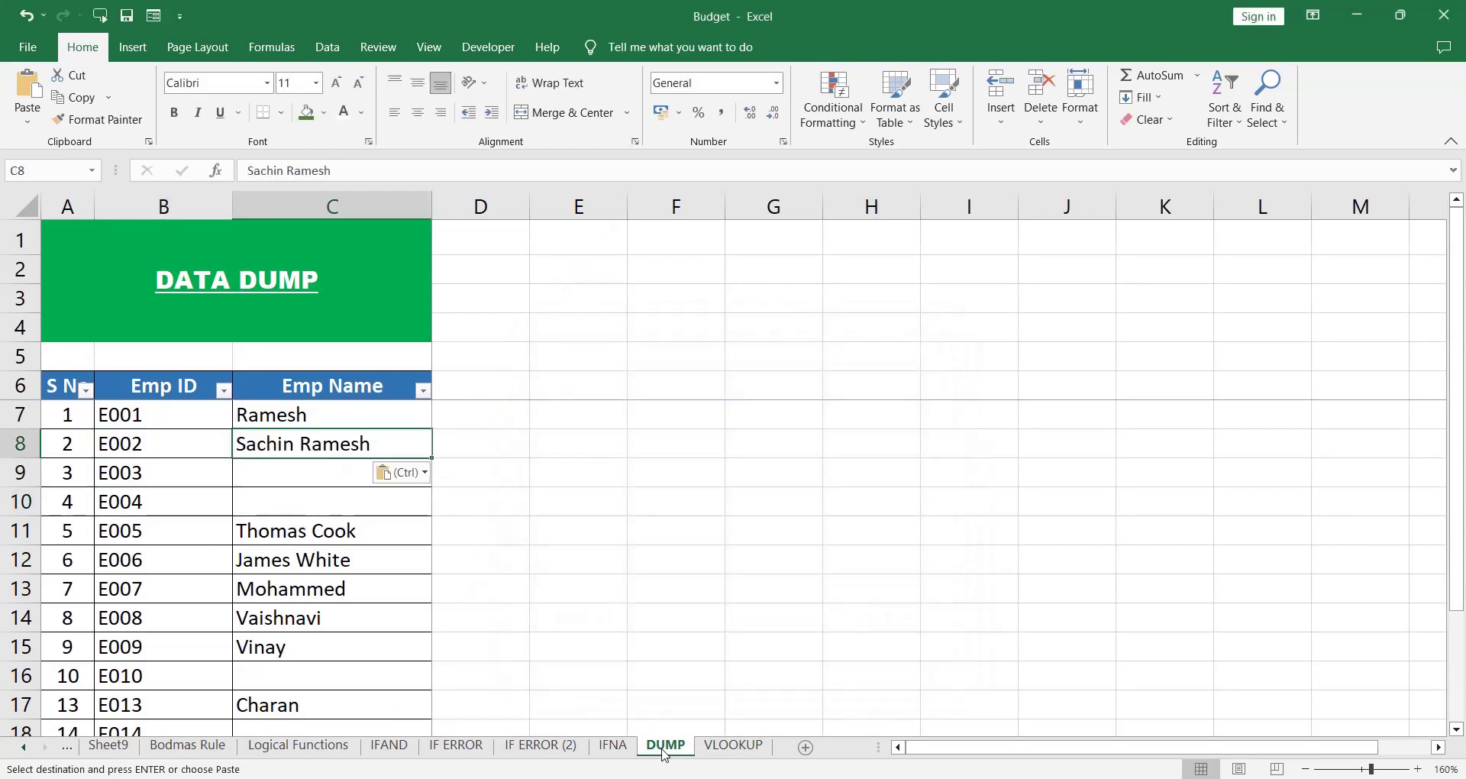
pyautogui.click(739, 752)
pyautogui.press('Right')
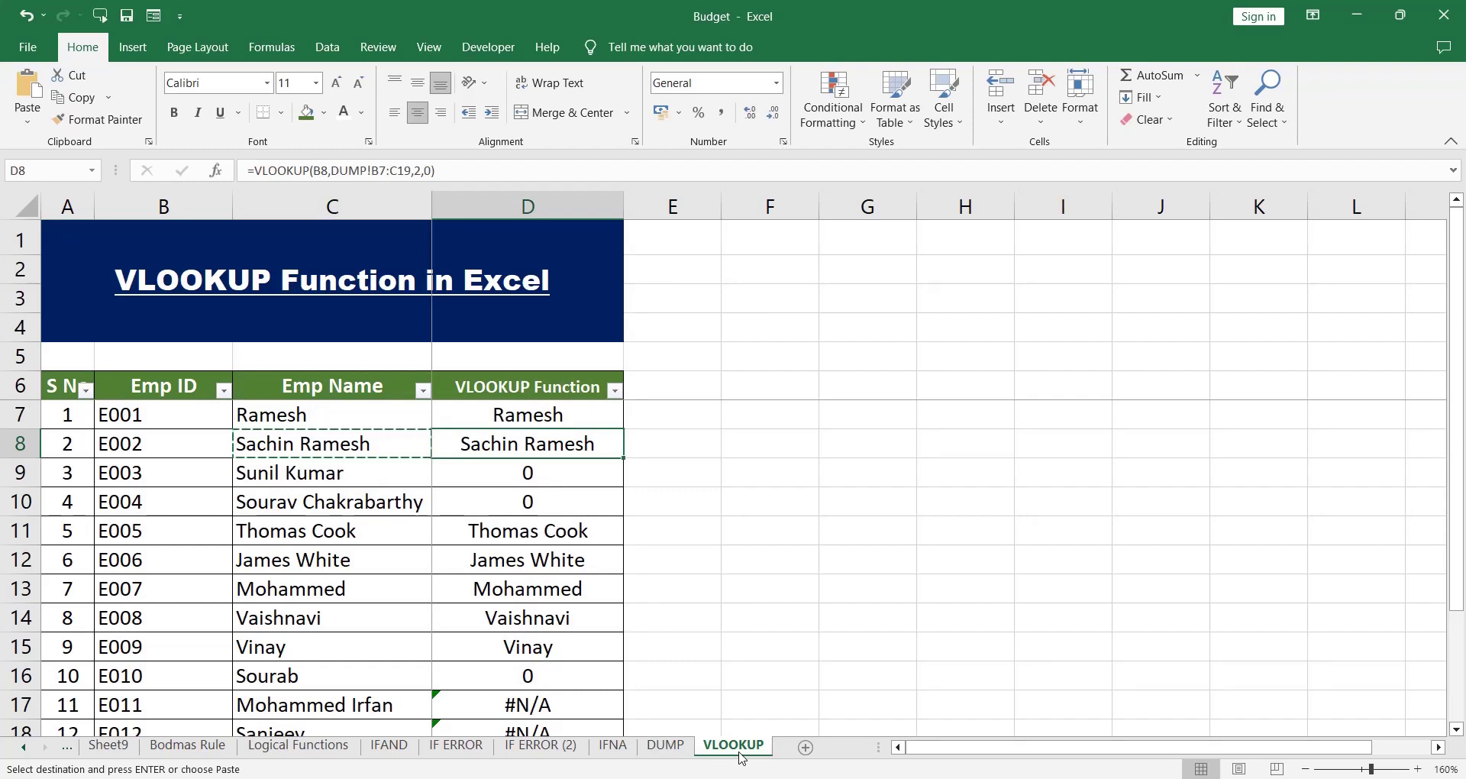
# Paste the names from C8:C10 as values into DUMP C8:C10.
pyautogui.press('Left')
pyautogui.hotkey('shift', 'Down')
pyautogui.hotkey('shift', 'Down')
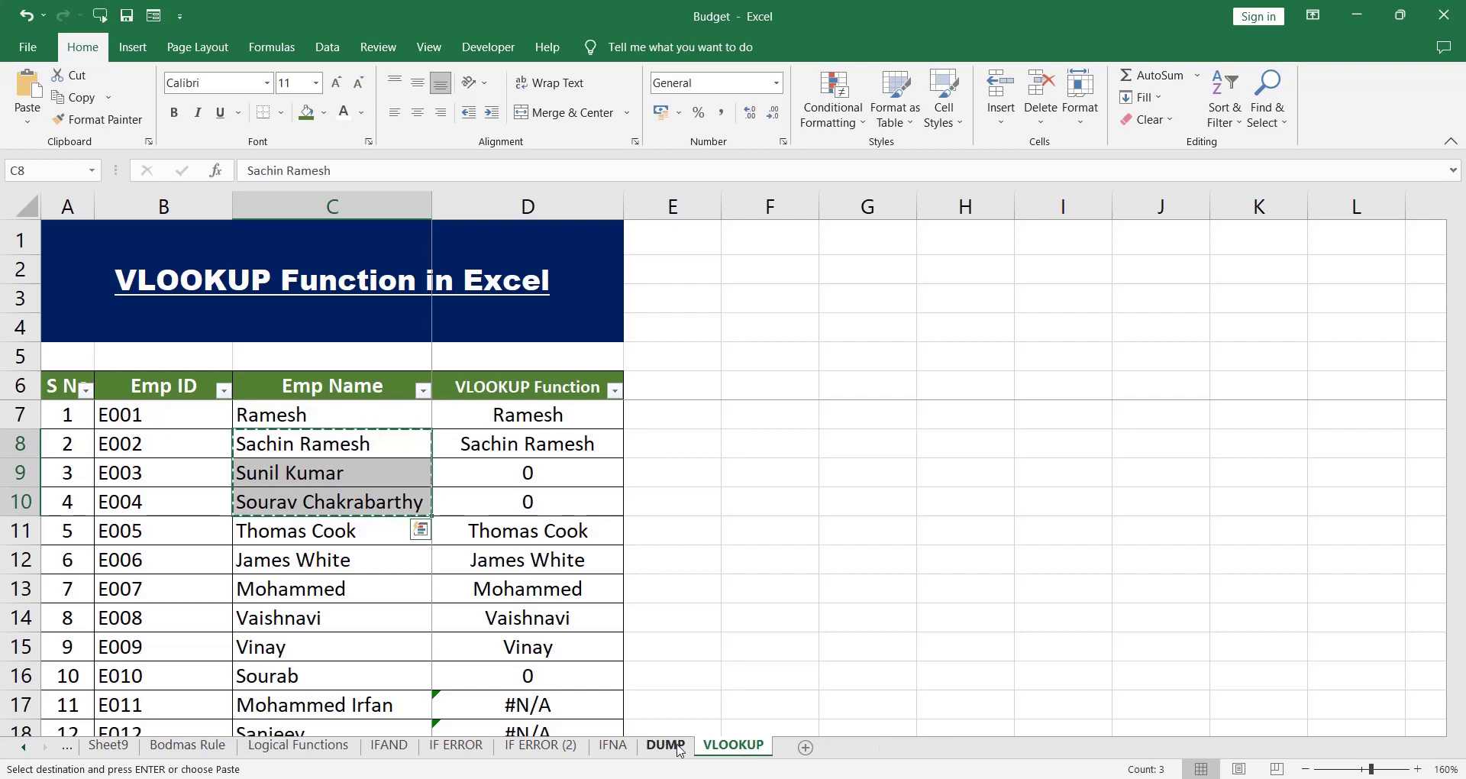
pyautogui.click(680, 750)
pyautogui.hotkey('ctrl', 'alt', 'v')
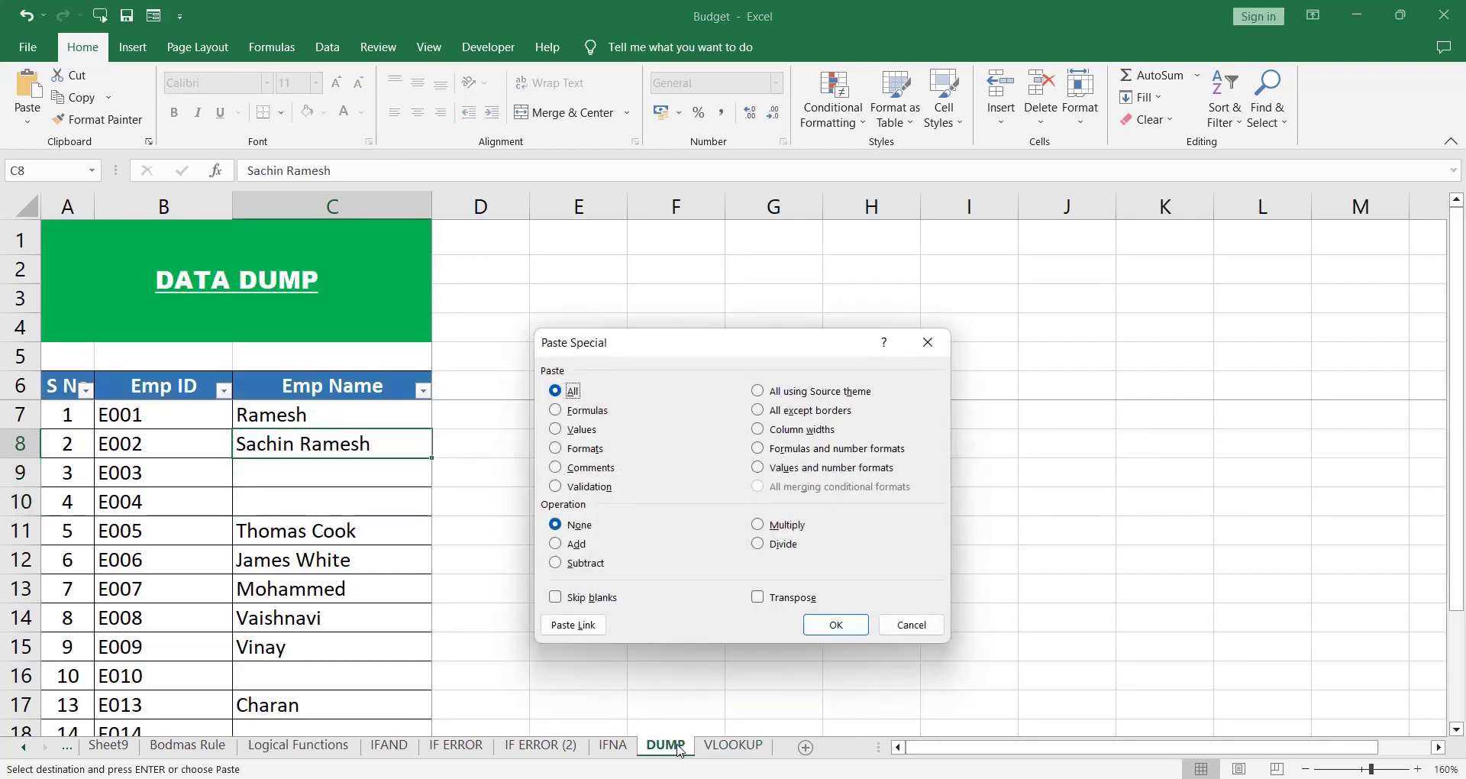
pyautogui.press('v')
pyautogui.press('Return')
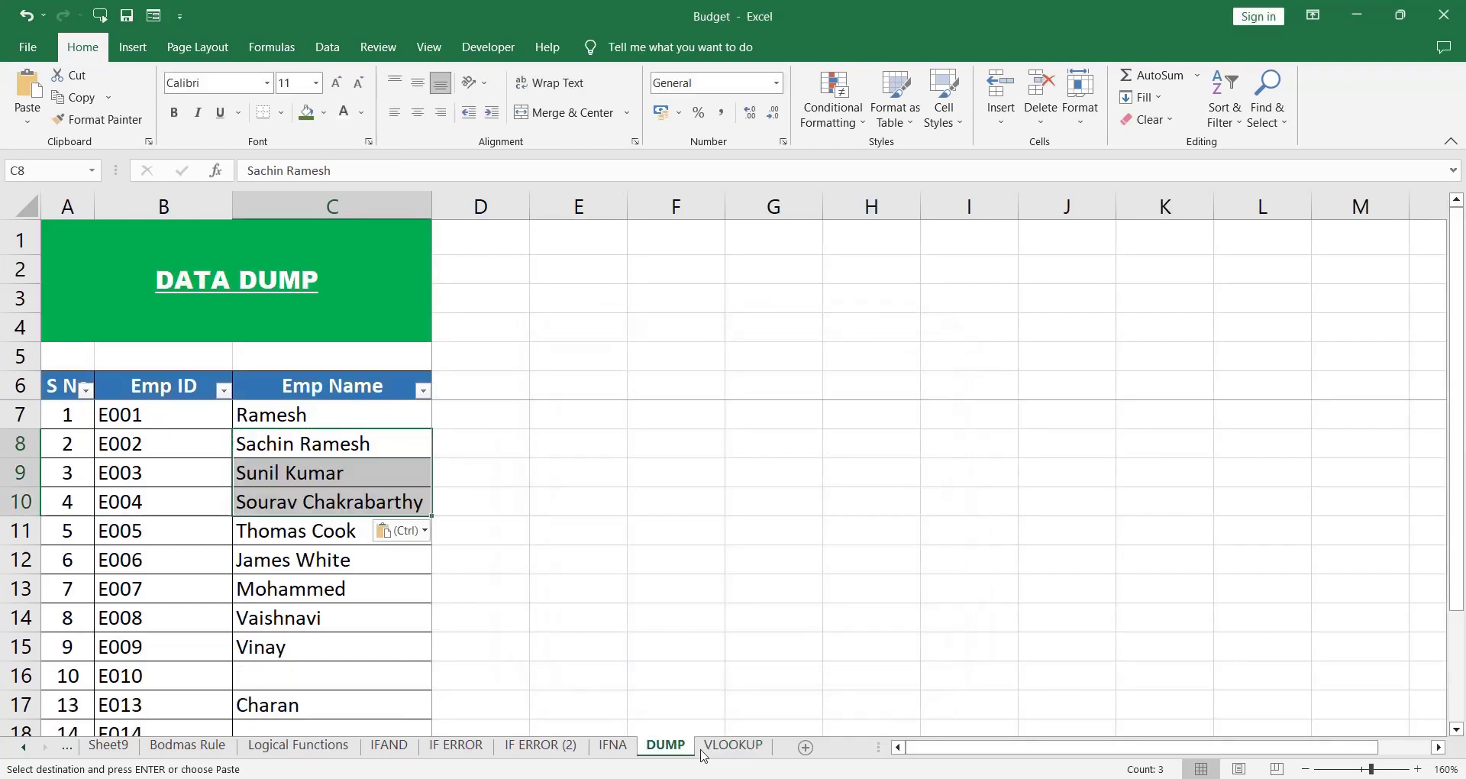
pyautogui.click(747, 752)
pyautogui.press('Right')
pyautogui.press('Right')
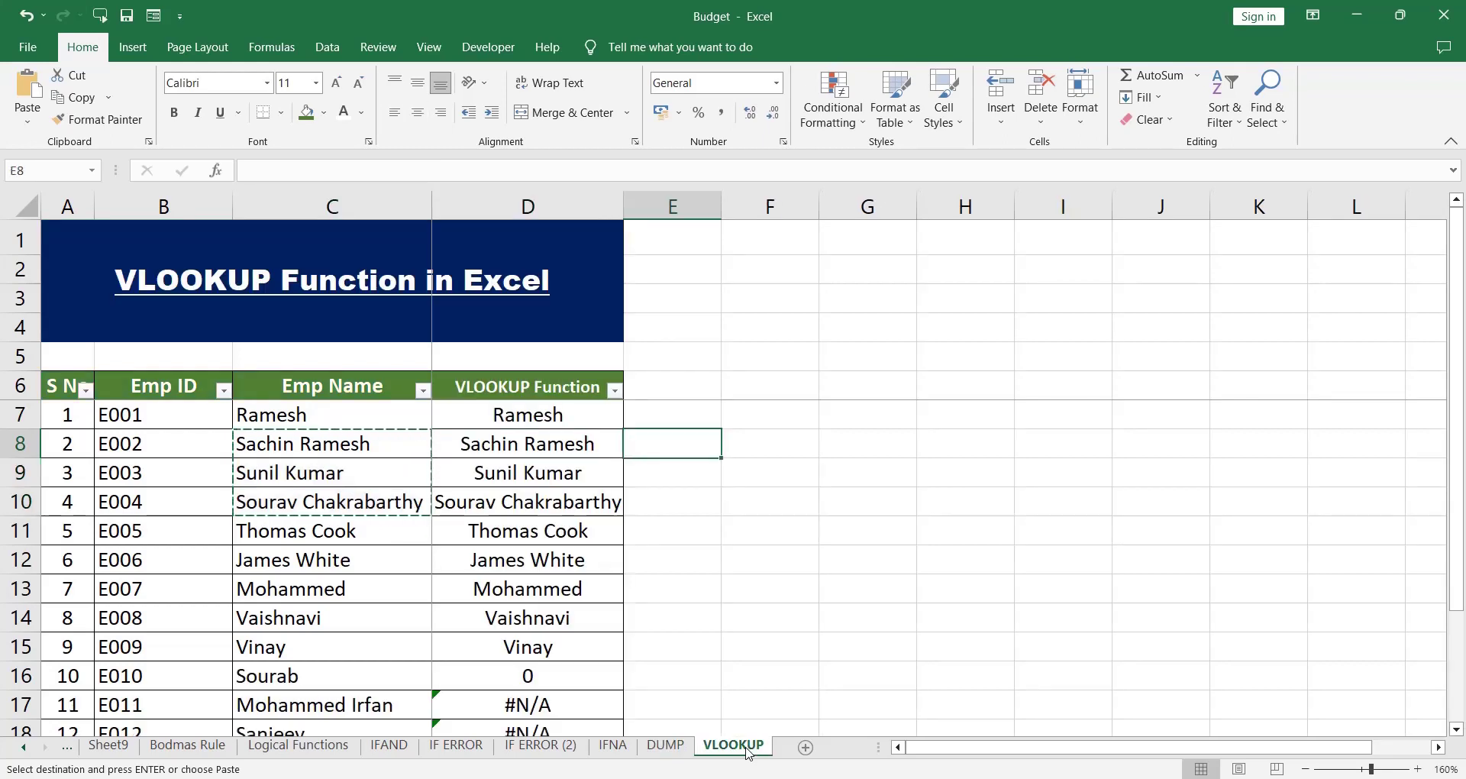
pyautogui.press('Left')
pyautogui.press('Left')
pyautogui.press('Right')
pyautogui.hotkey('shift', 'Down')
pyautogui.hotkey('shift', 'Down')
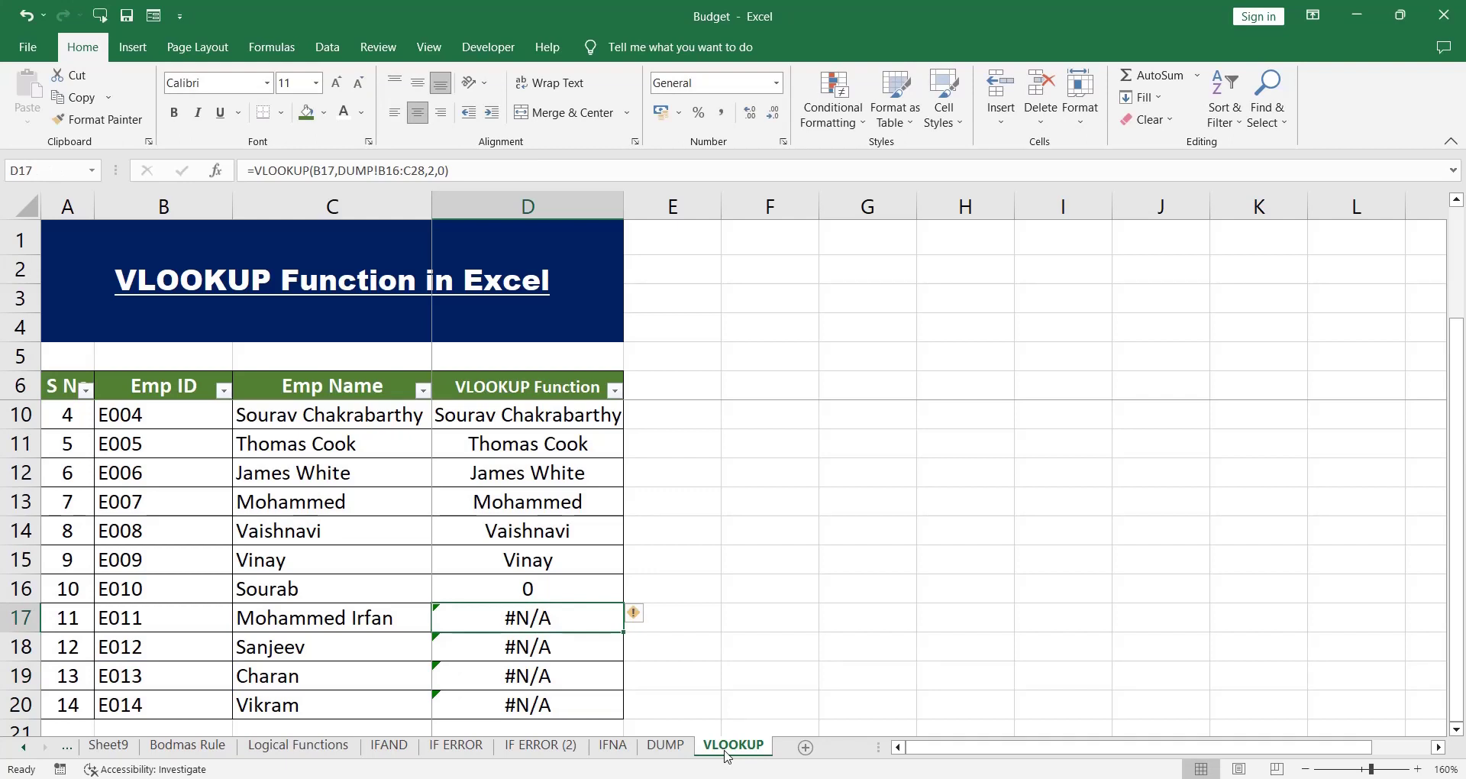
pyautogui.press('Left')
pyautogui.press('Left')
pyautogui.press('Left')
pyautogui.press('Right')
pyautogui.hotkey('ctrl', 'c')
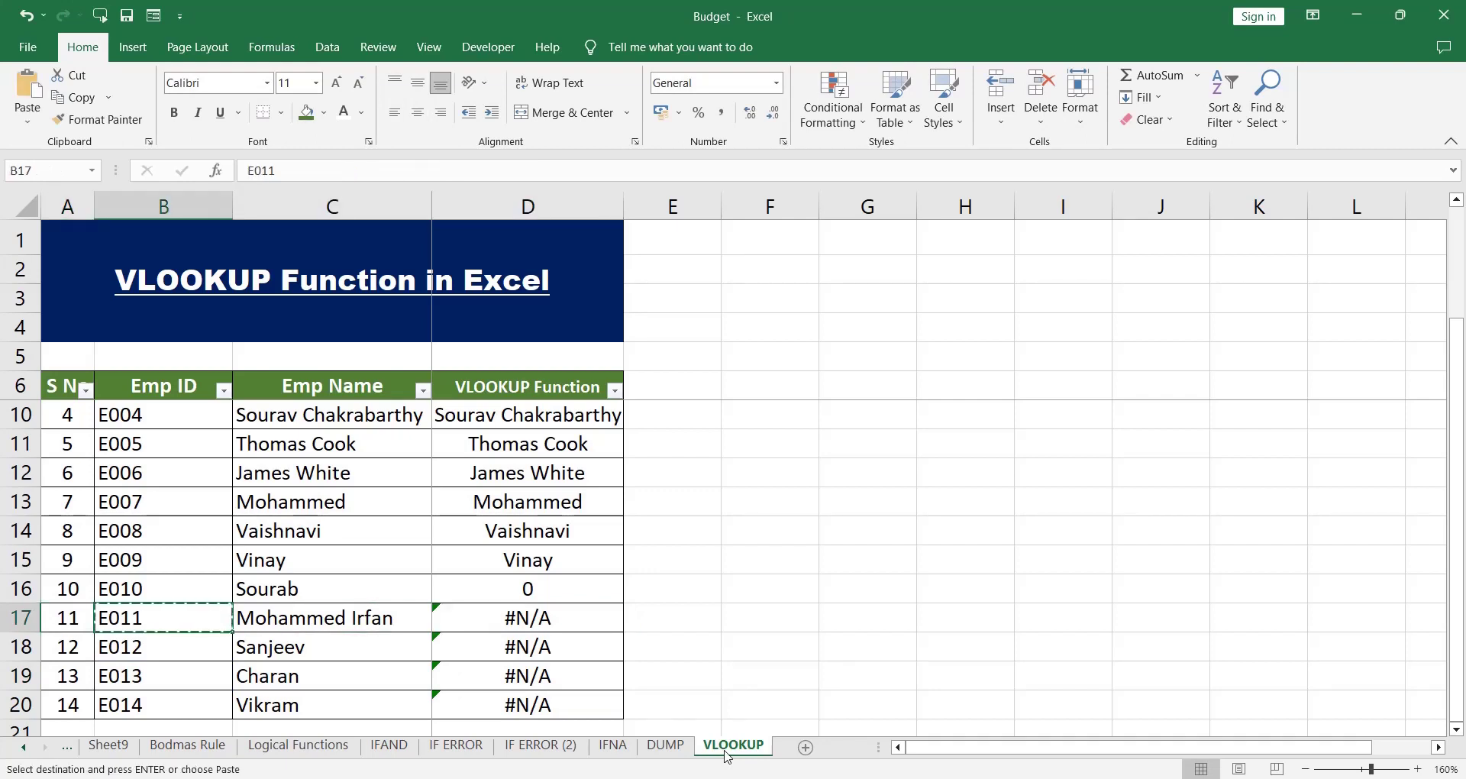
pyautogui.click(666, 746)
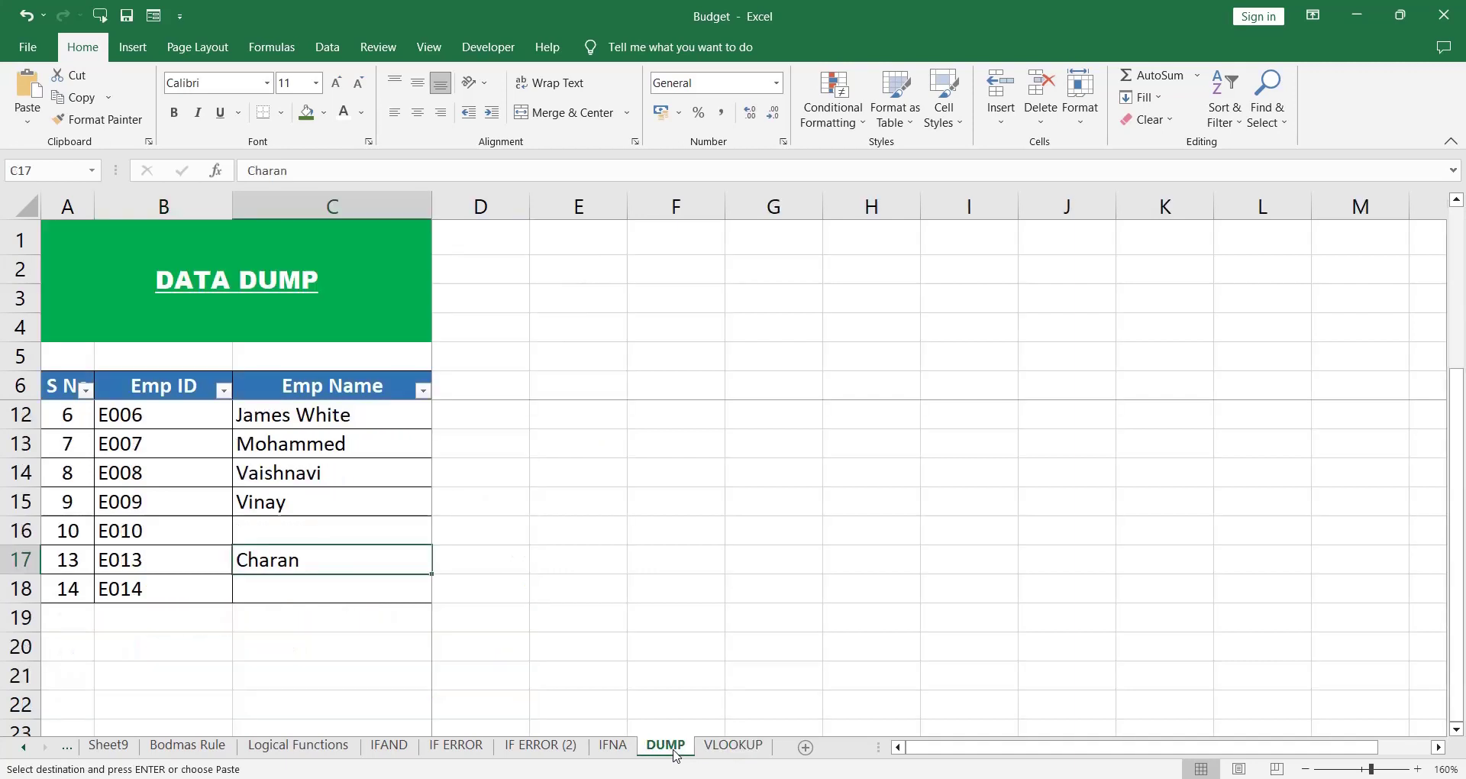
pyautogui.press('Down')
pyautogui.hotkey('ctrl', 'f')
pyautogui.press('Return')
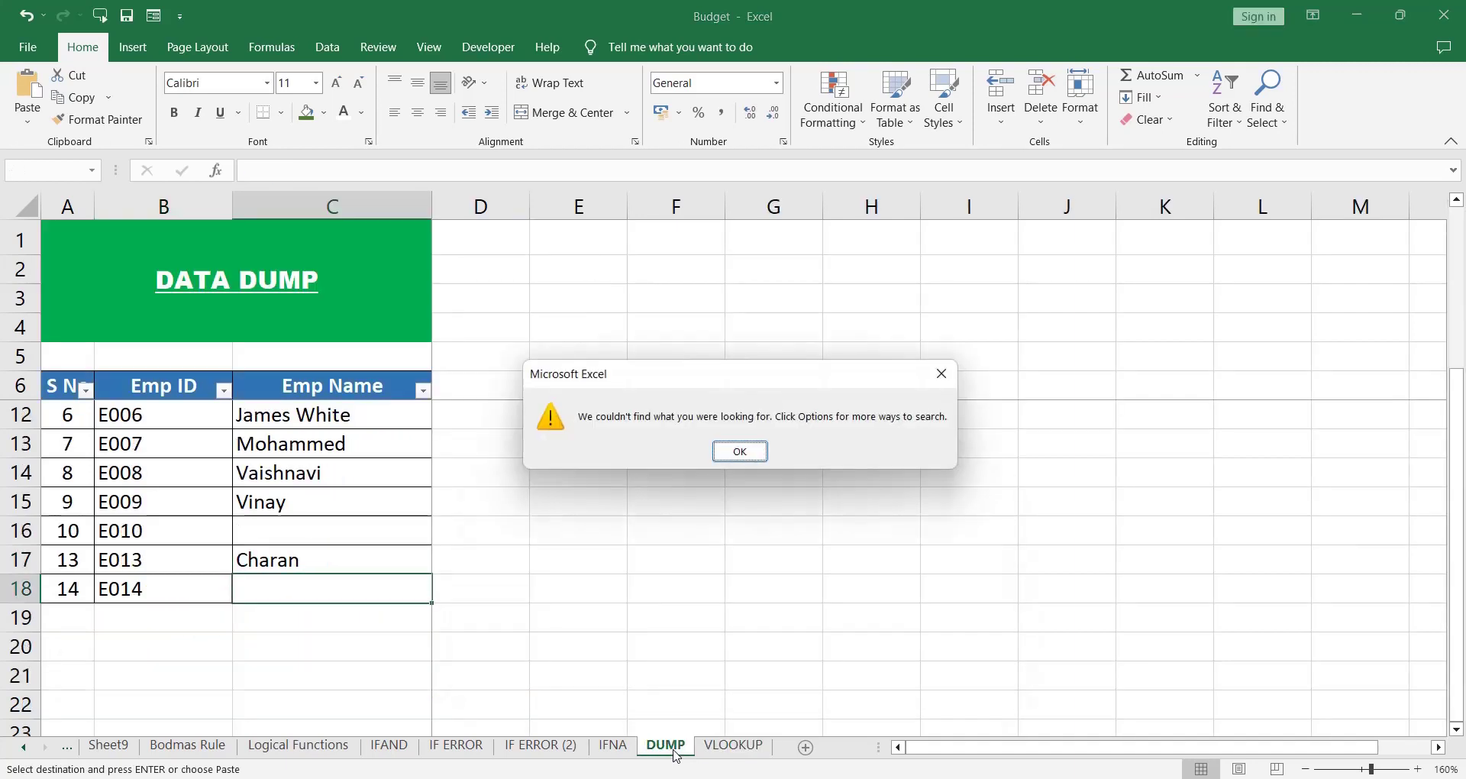
pyautogui.press('Return')
pyautogui.press('Escape')
pyautogui.press('Left')
pyautogui.press('Up')
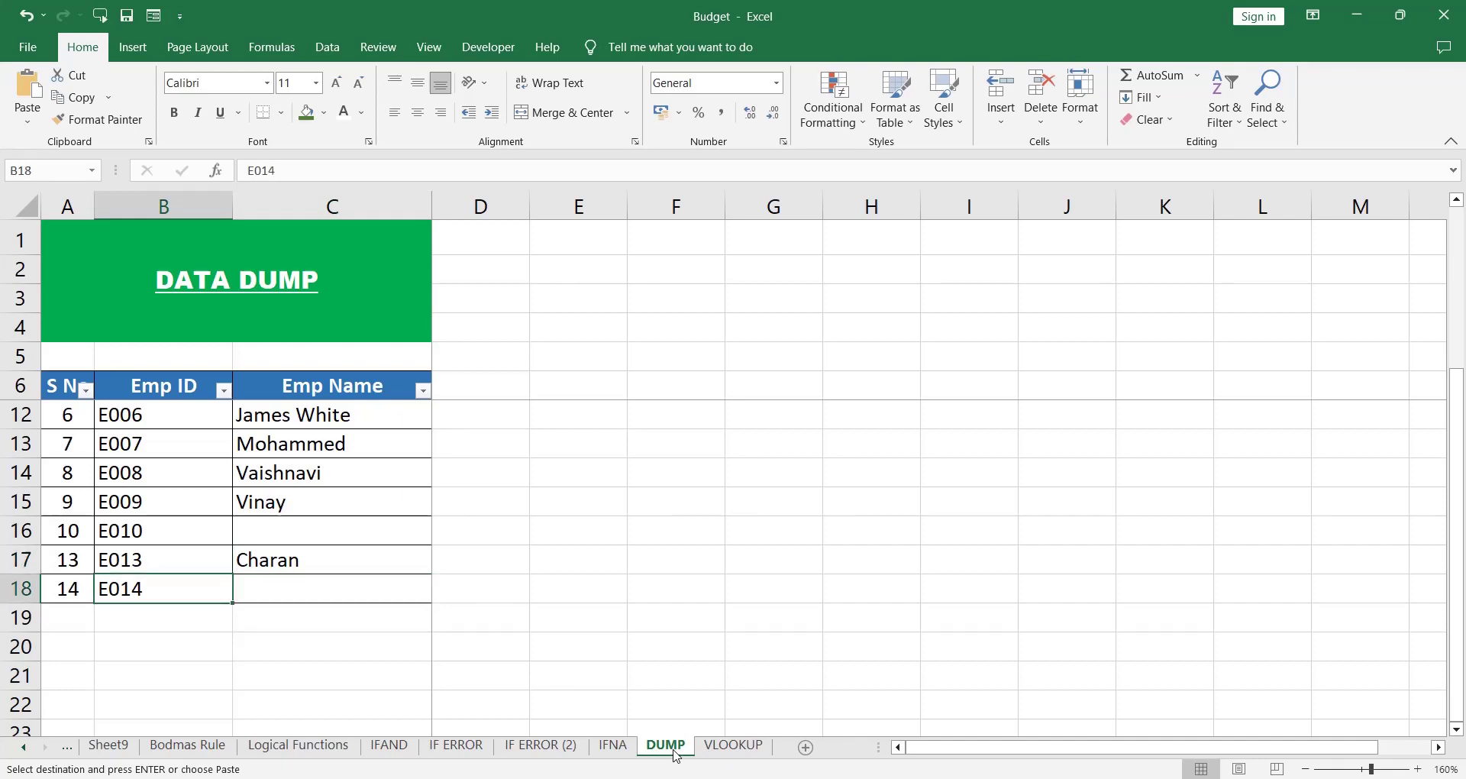
pyautogui.click(709, 752)
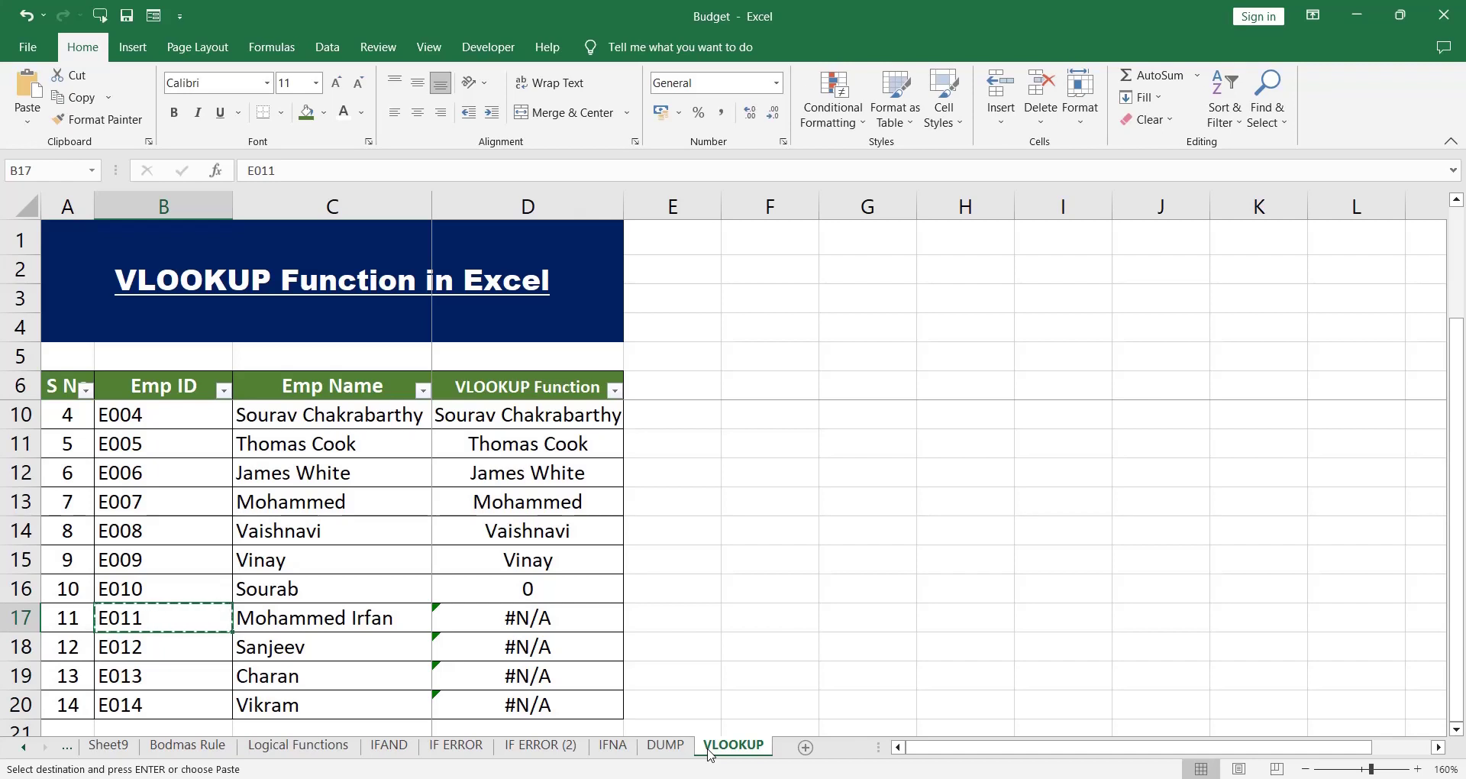
# Inspect the E013 lookup formula in D19, then return to D7.
pyautogui.press('Down')
pyautogui.press('Down')
pyautogui.press('Right')
pyautogui.press('Right')
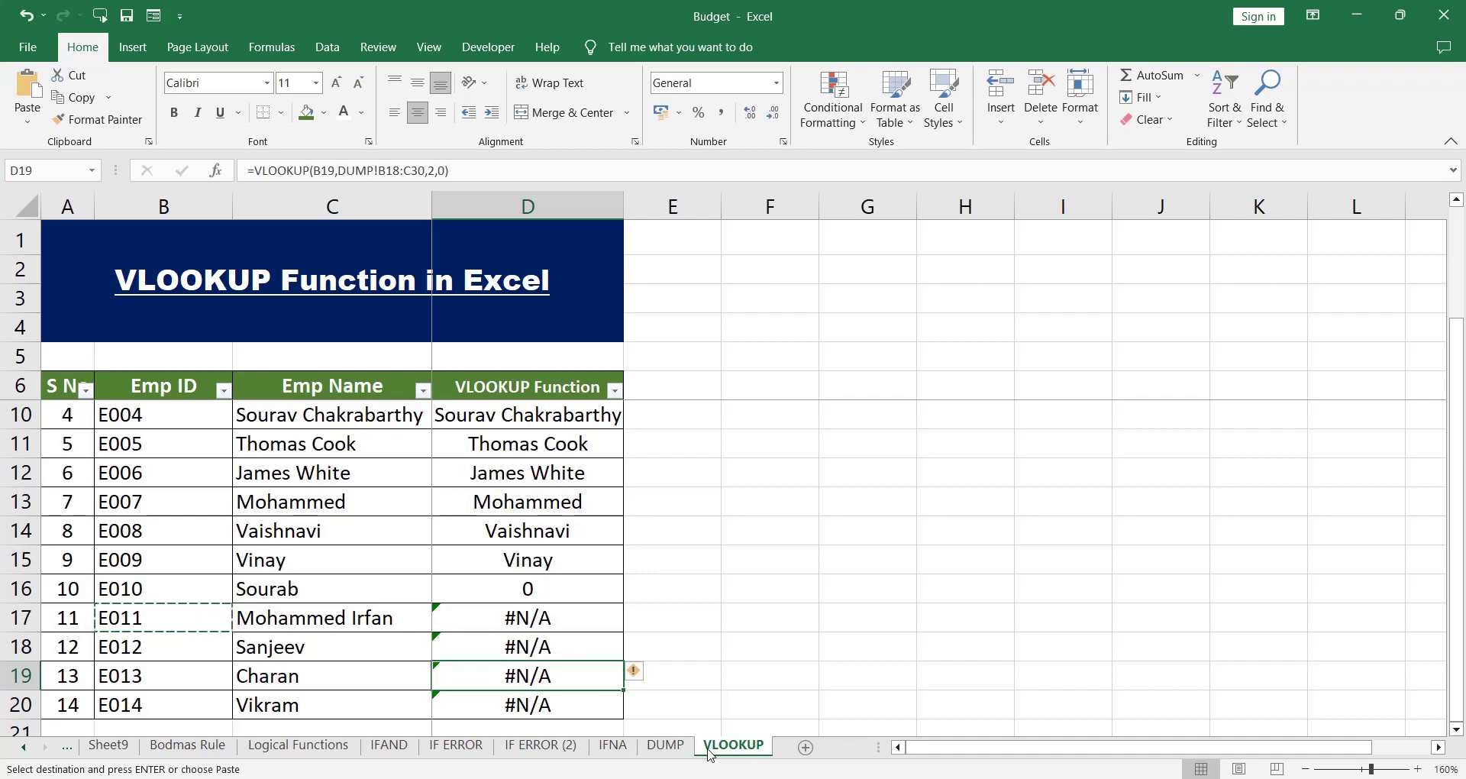
pyautogui.hotkey('ctrl', 'Up')
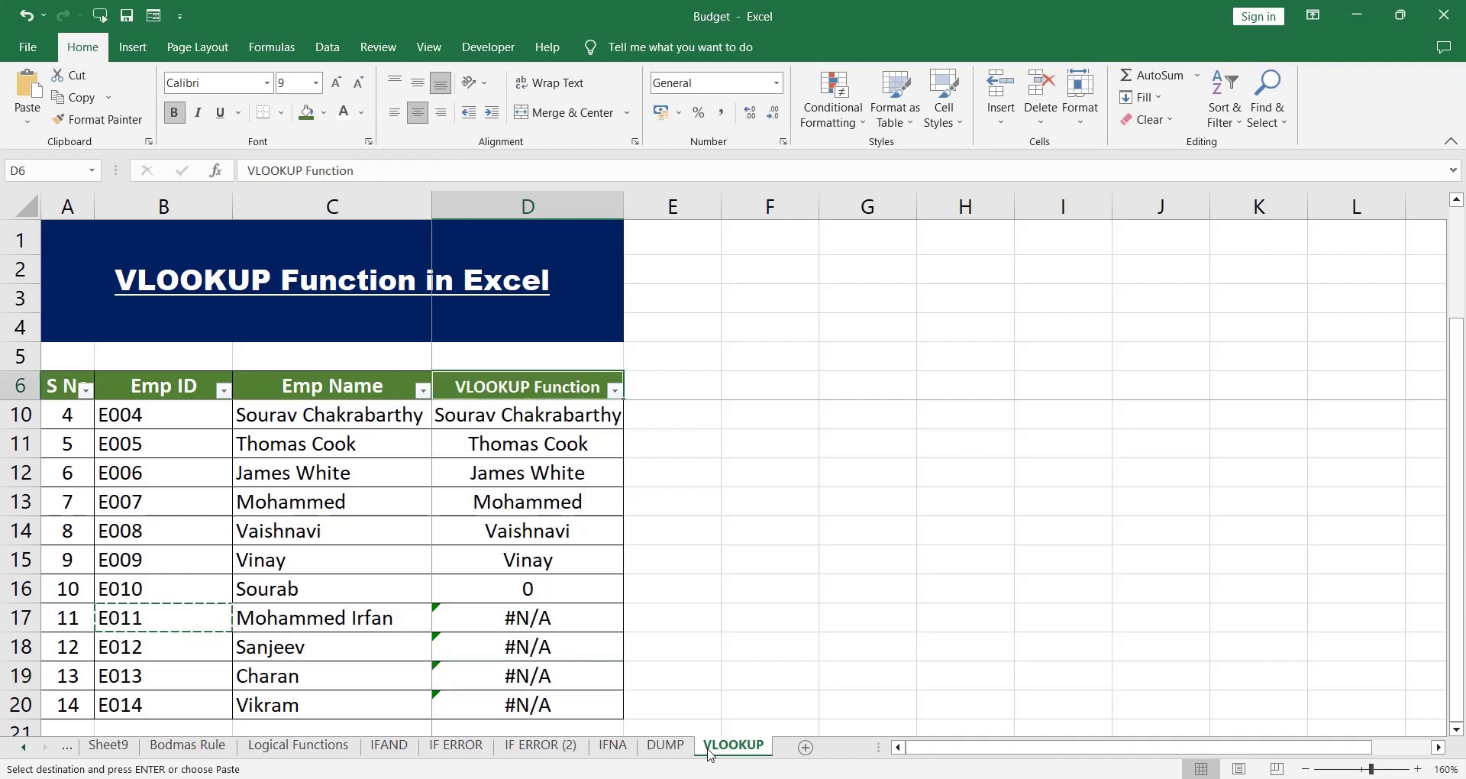
pyautogui.press('Down')
# Lock D7's table range as DUMP!$B$6:$C$18 with F4.
pyautogui.press('F2')
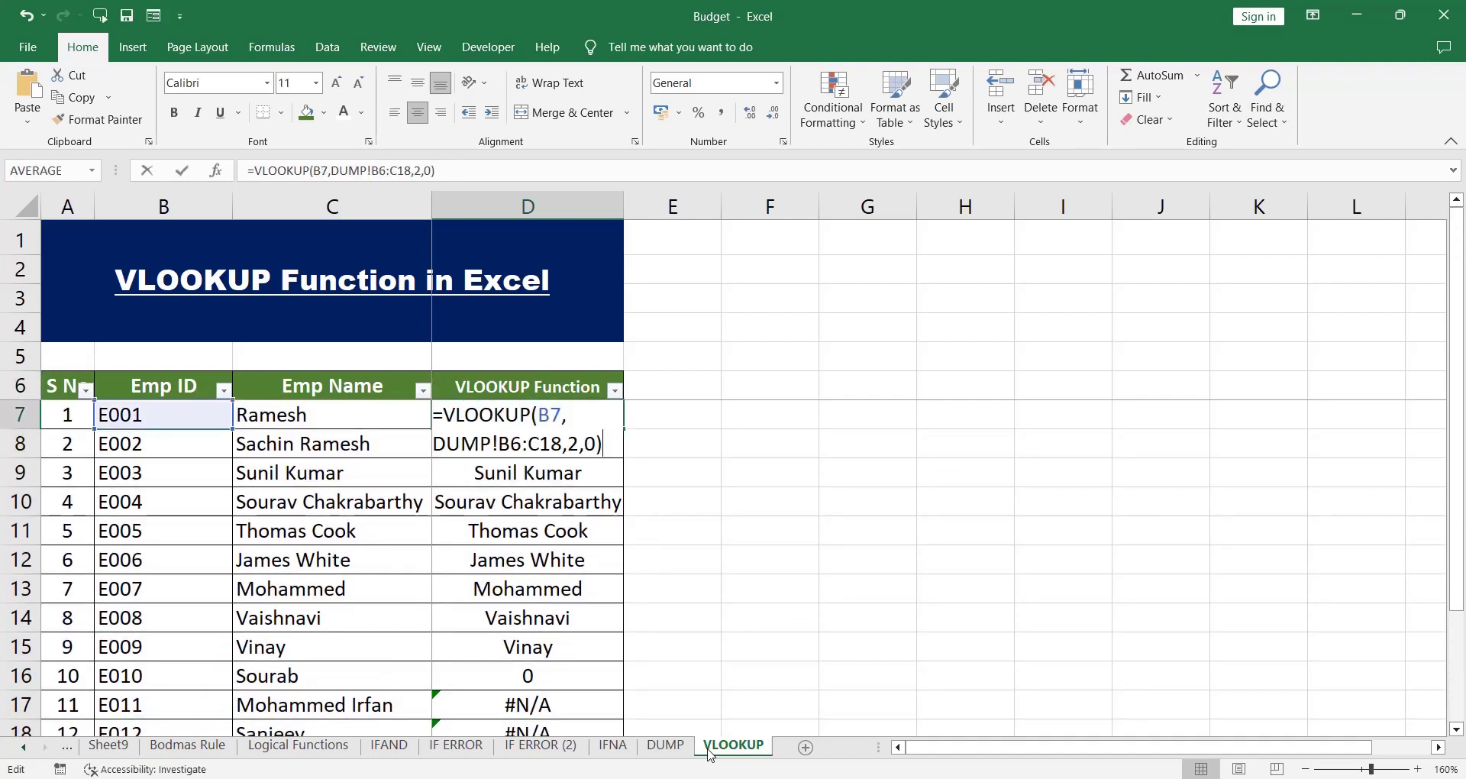
pyautogui.press('Left')
pyautogui.press('Left')
pyautogui.press('Left')
pyautogui.press('Left')
pyautogui.press('Left')
pyautogui.hotkey('ctrl', 'shift', 'Left')
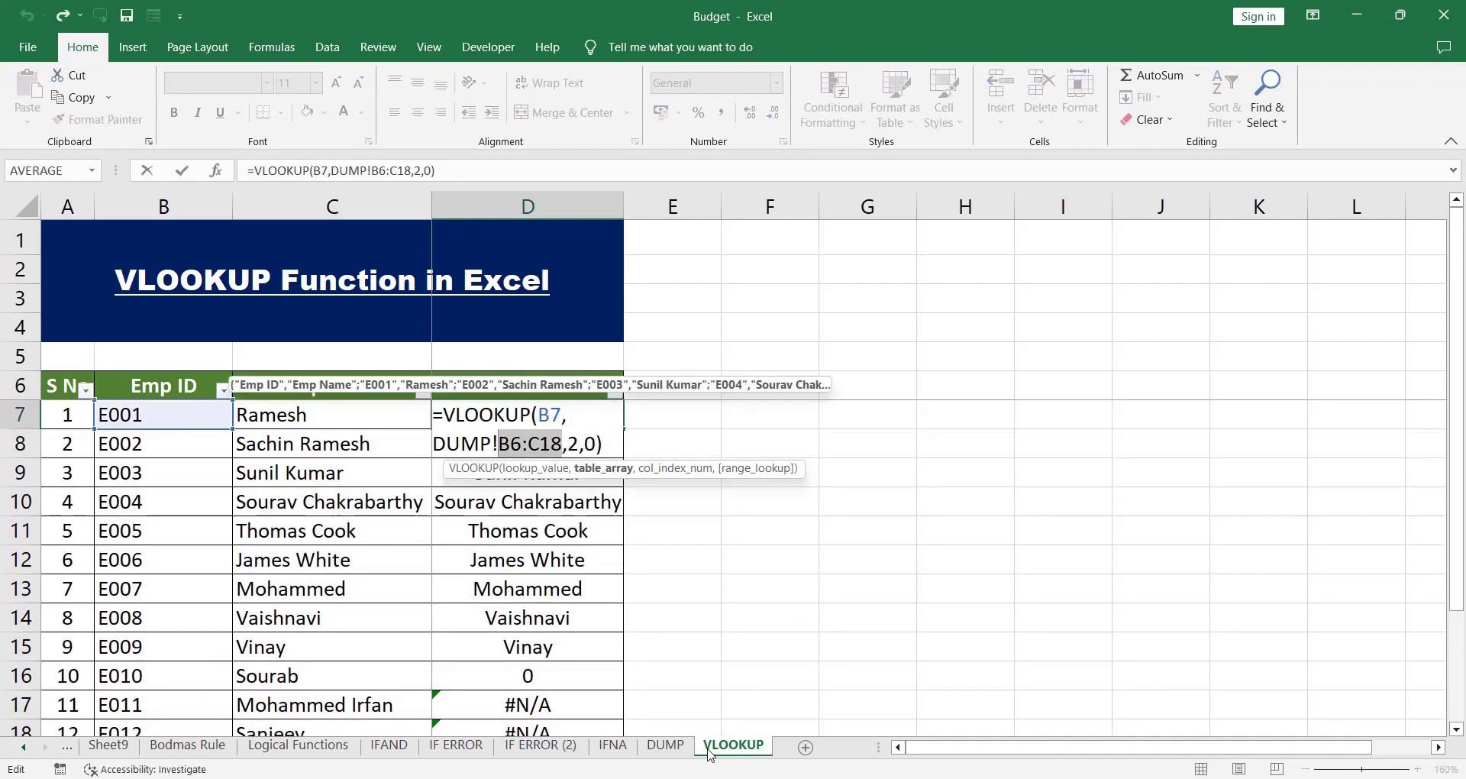
pyautogui.press('F4')
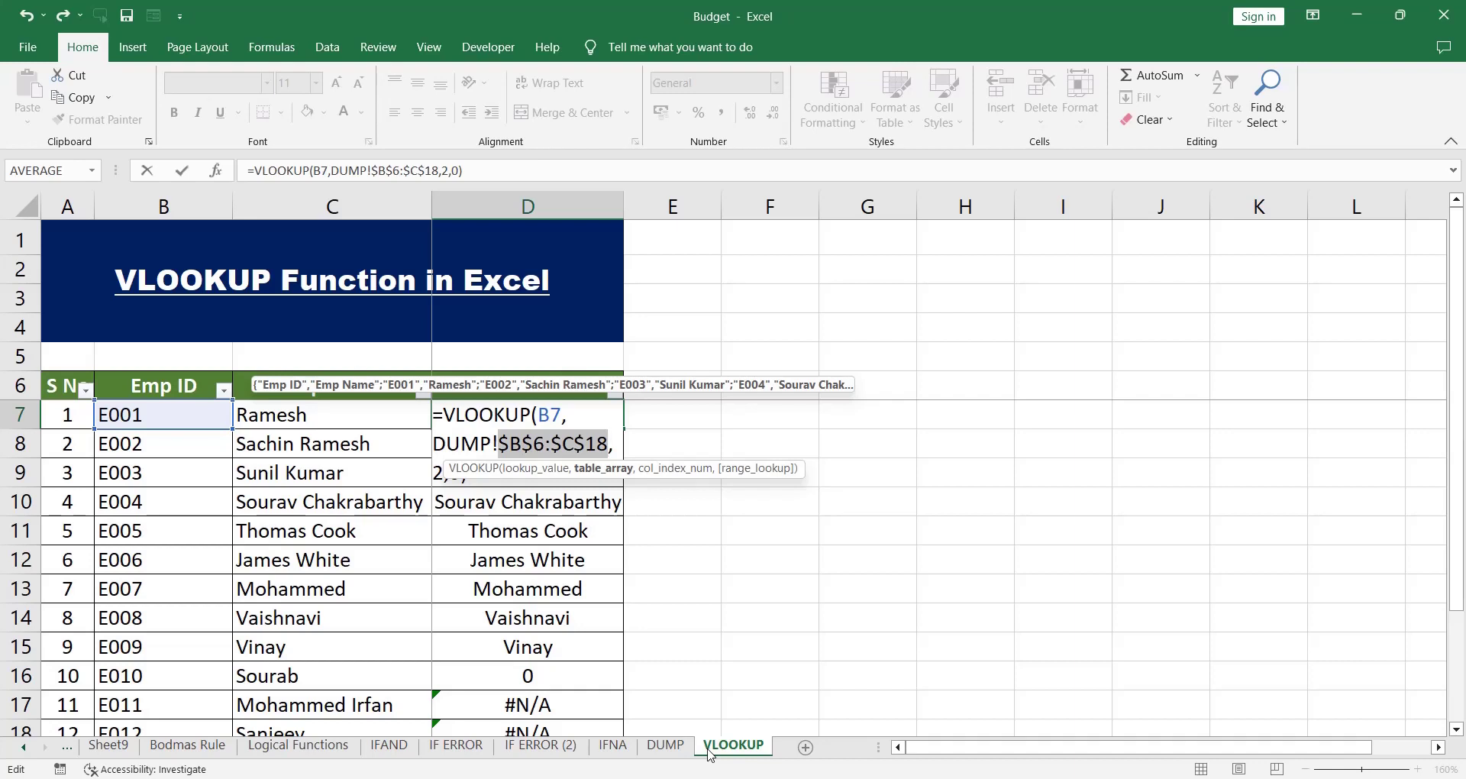
pyautogui.press('Return')
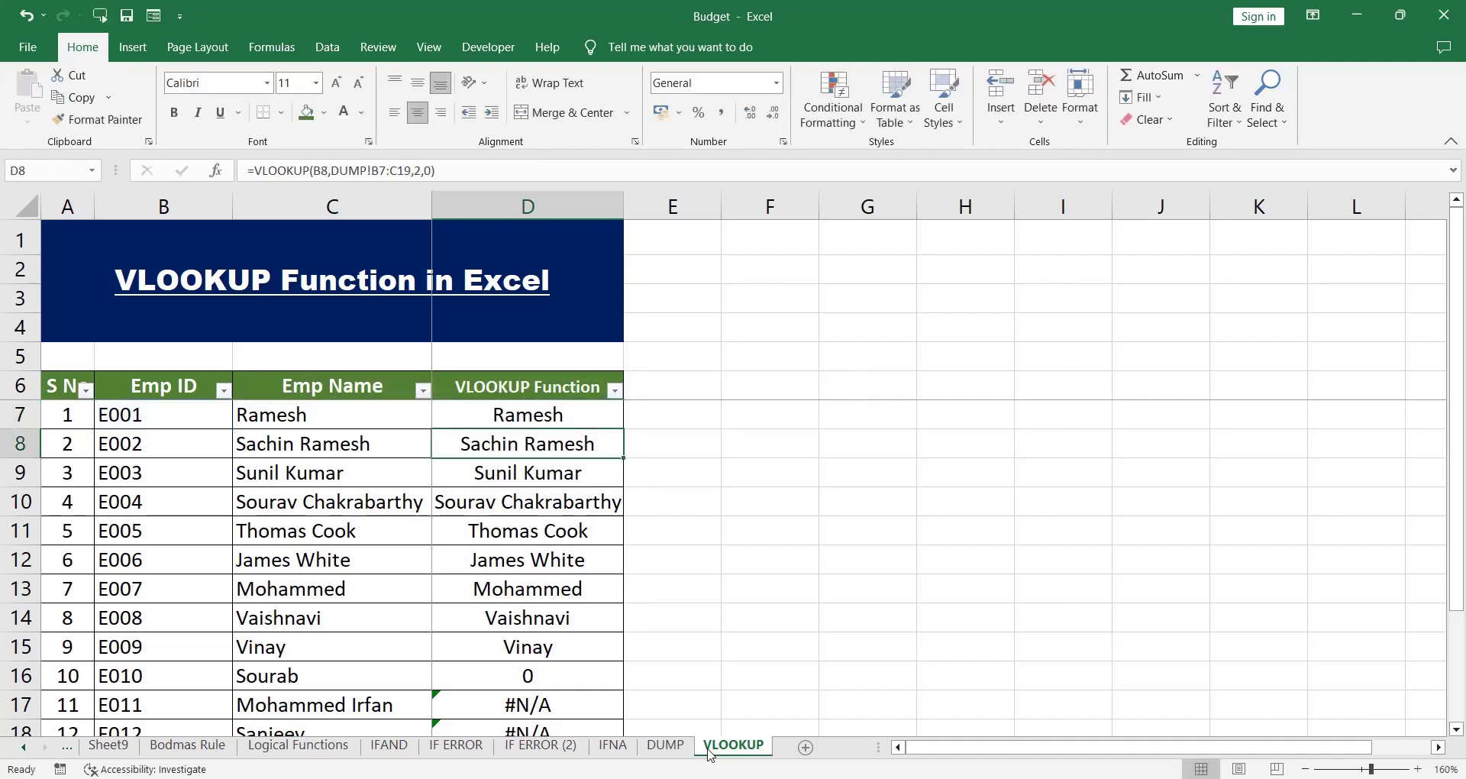
# Copy D7's absolute-range formula into D8:D20.
pyautogui.press('Up')
pyautogui.hotkey('ctrl', 'c')
pyautogui.press('Down')
pyautogui.hotkey('ctrl', 'shift', 'Down')
pyautogui.hotkey('ctrl', 'v')
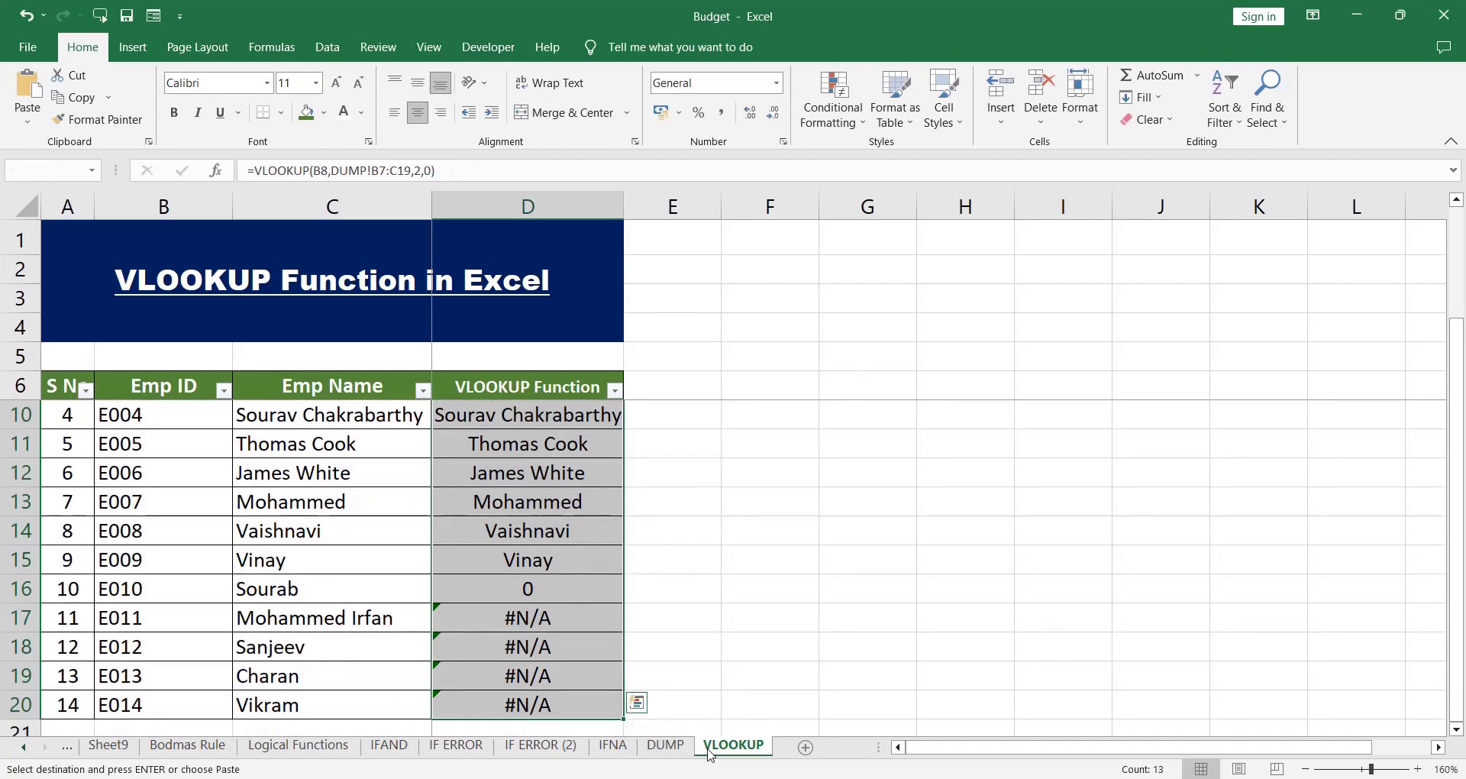
# Check row 19, where E013 now returns Charan.
pyautogui.press('Down')
pyautogui.hotkey('ctrl', 'Down')
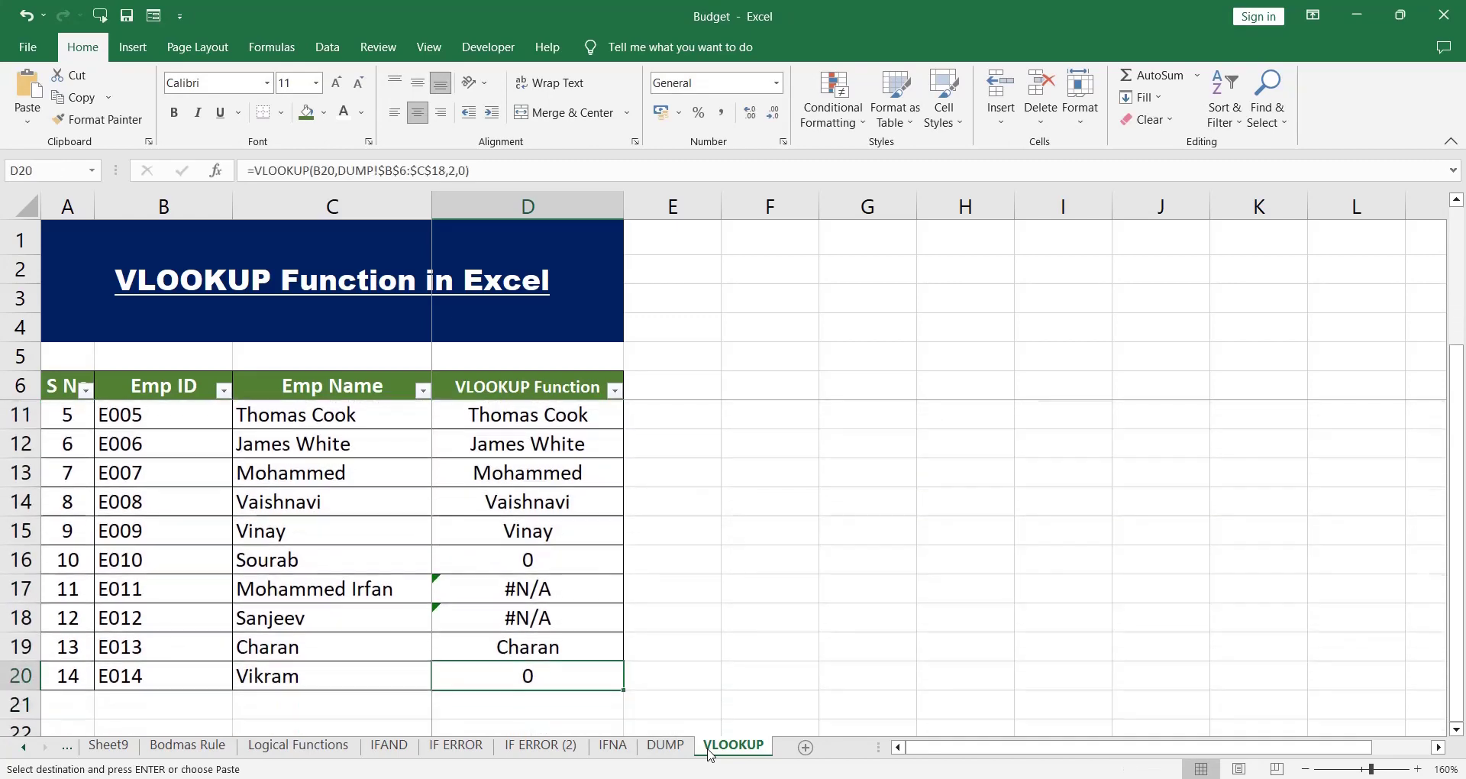
pyautogui.press('Up')
pyautogui.hotkey('shift', 'space')
pyautogui.hotkey('shift', 'Down')
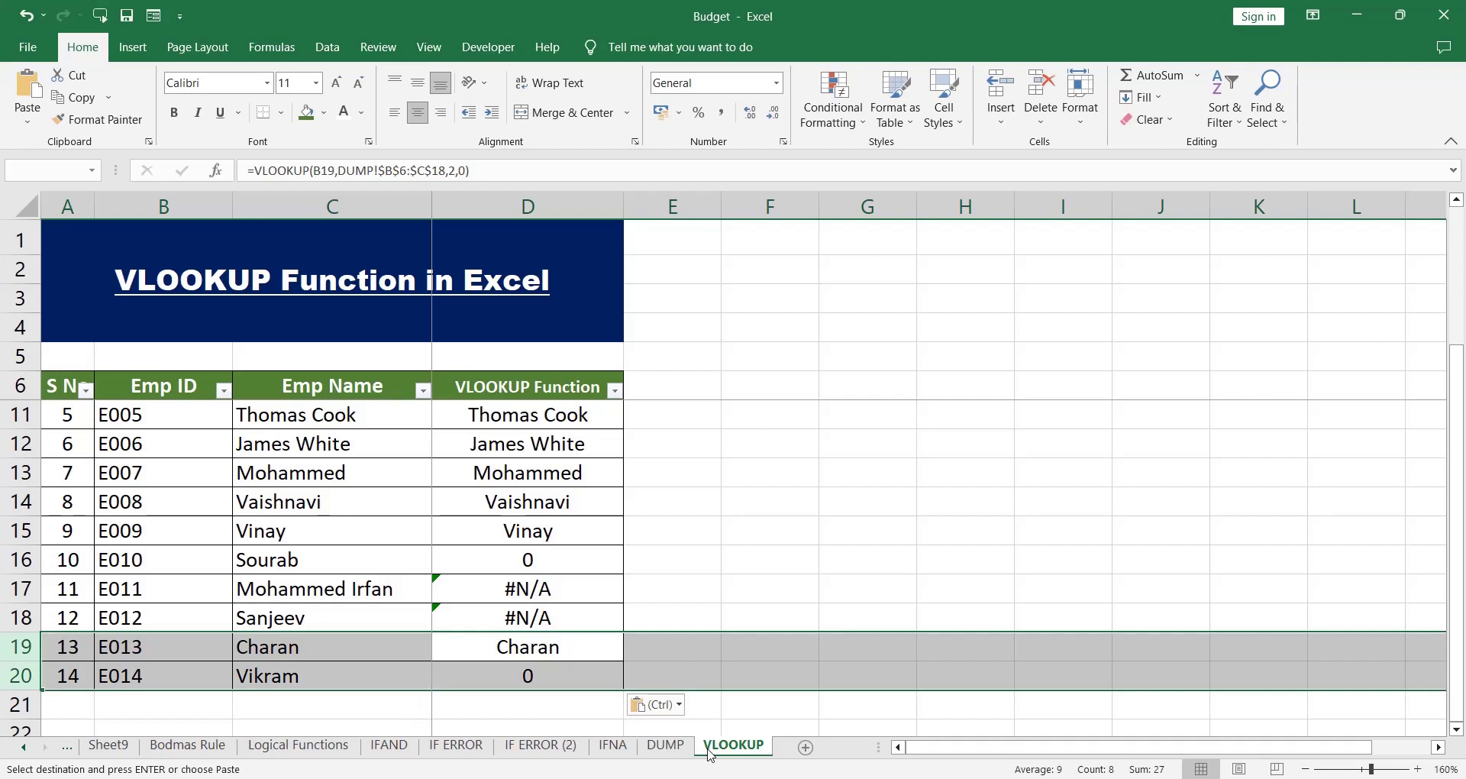
pyautogui.hotkey('shift', 'BackSpace')
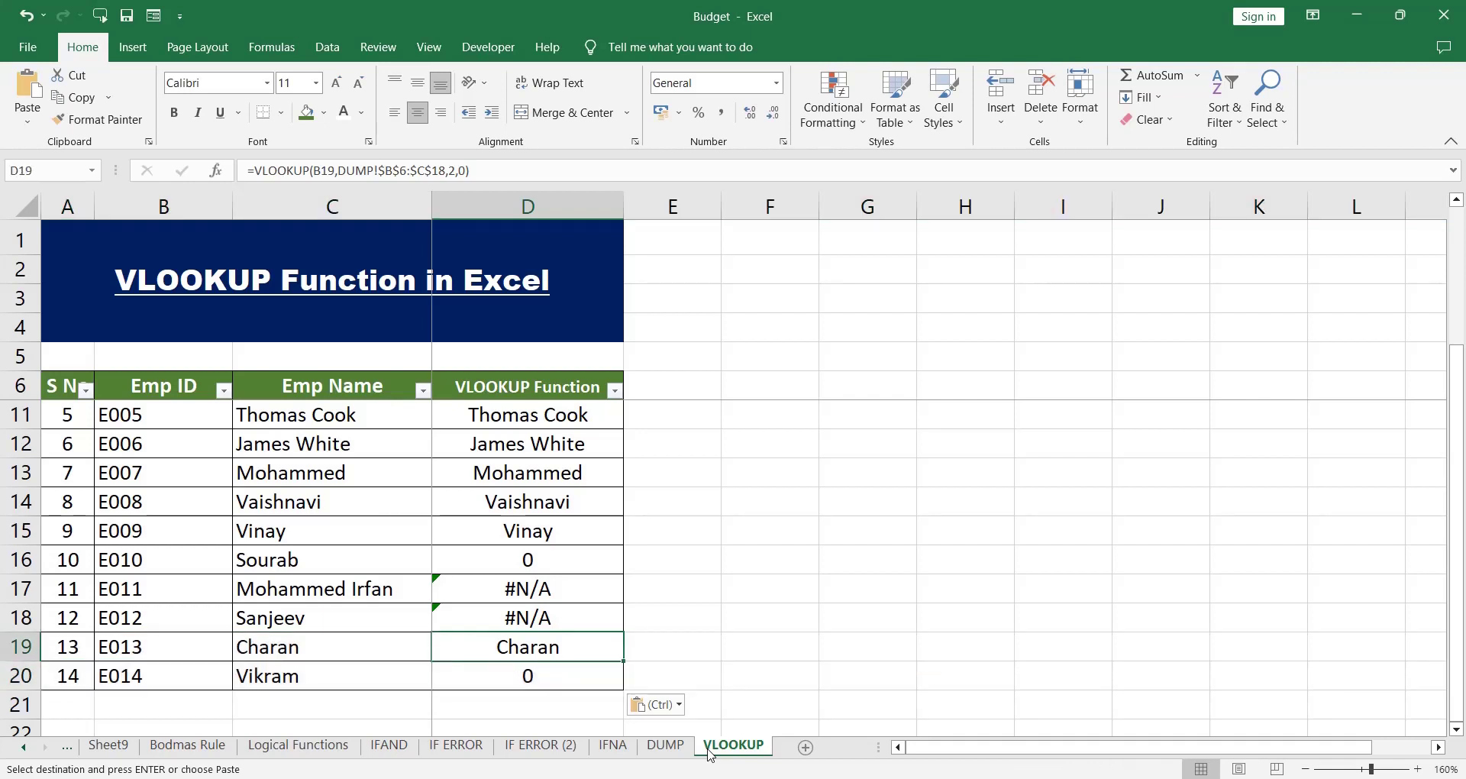